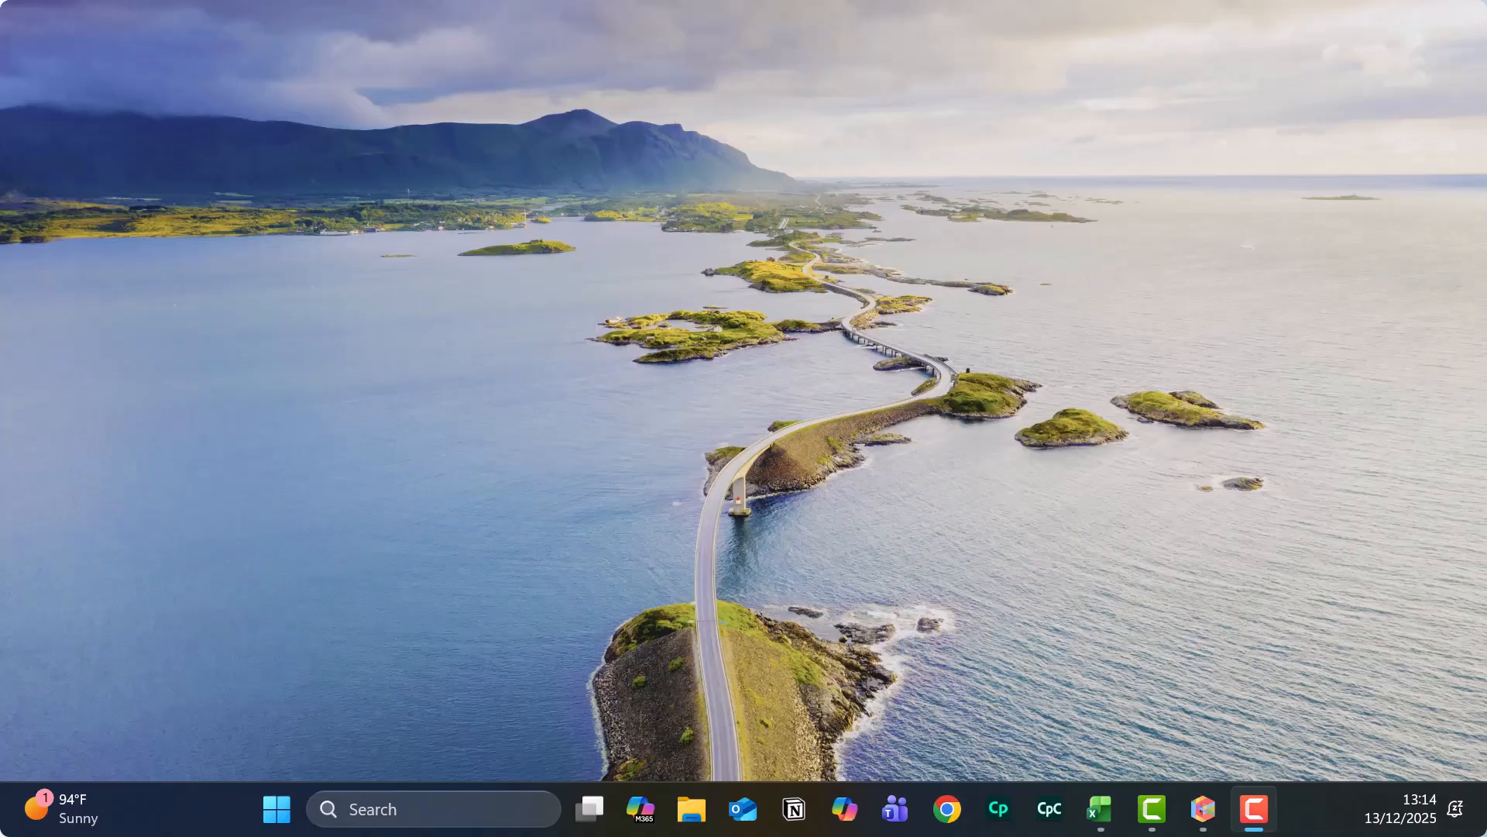
Switch to the open Dataset1_Skills_Assessment workbook in Excel.
{"action": "key", "text": "alt+Tab"}
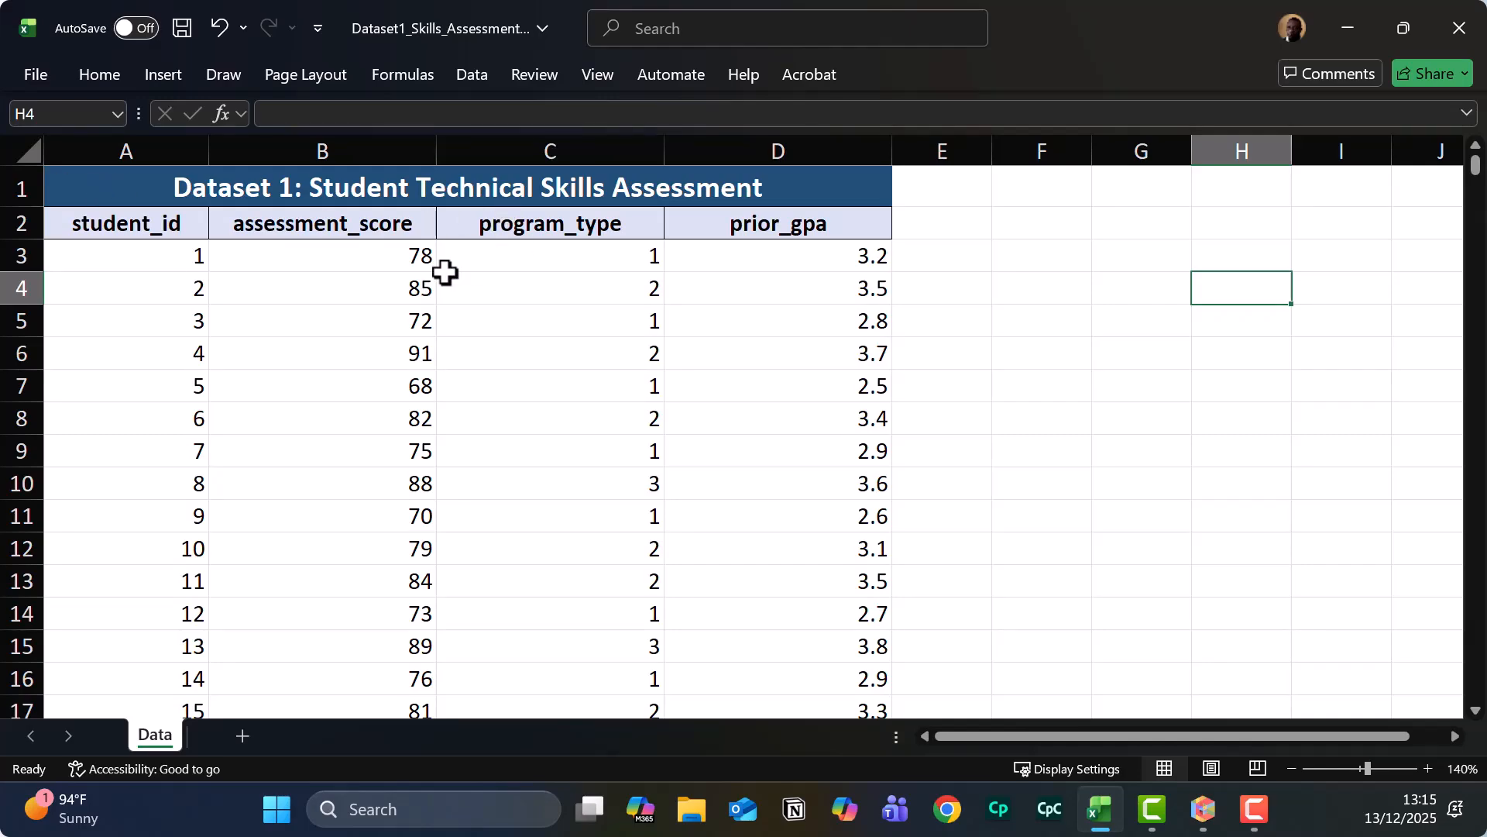
{"action": "scroll", "coordinate": [203, 281], "scroll_direction": "down", "scroll_amount": 3}
{"action": "scroll", "coordinate": [202, 281], "scroll_direction": "down", "scroll_amount": 8}
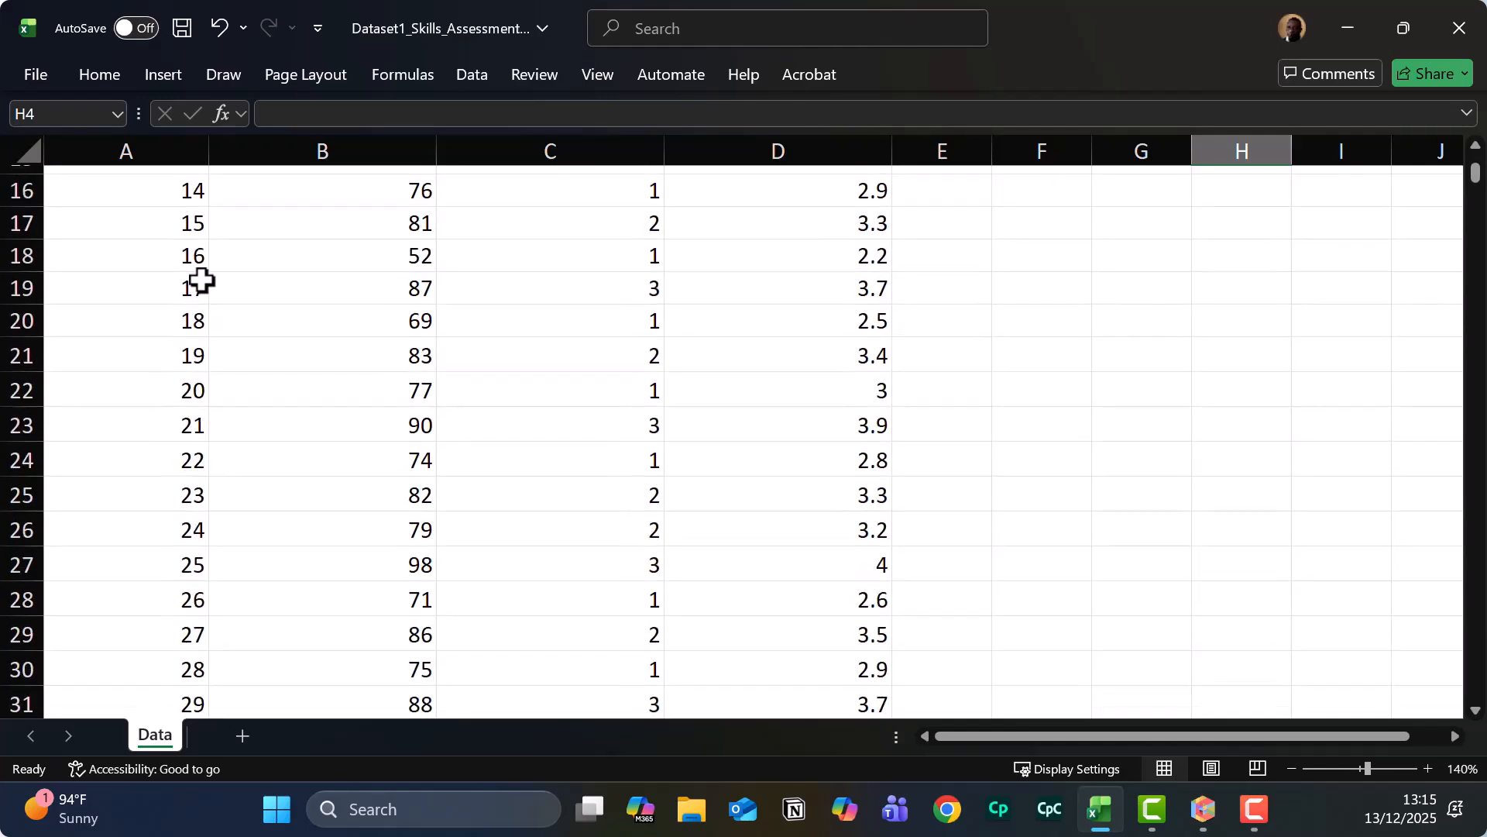
{"action": "scroll", "coordinate": [199, 280], "scroll_direction": "down", "scroll_amount": 4}
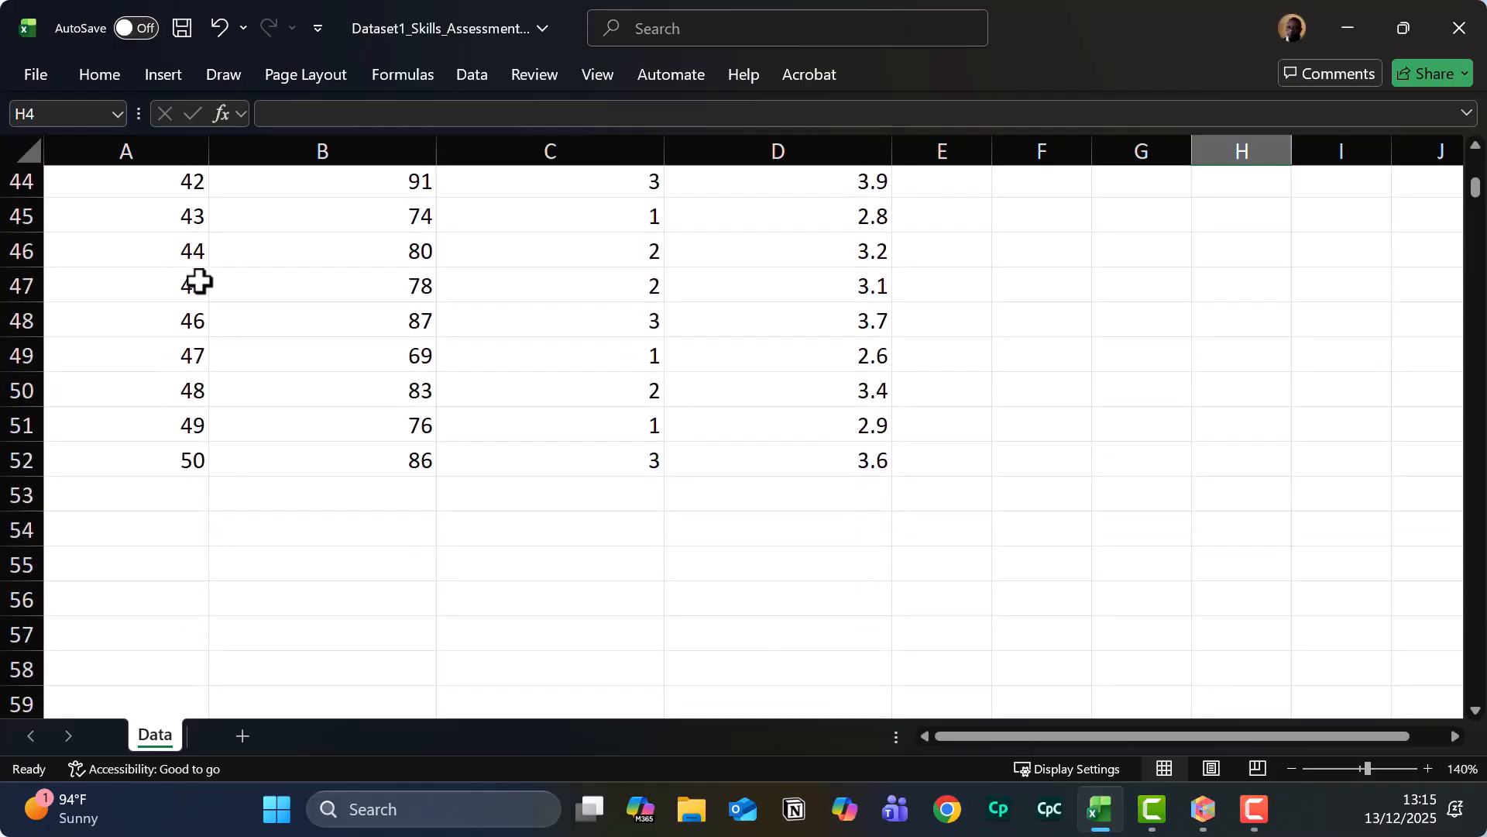
{"action": "scroll", "coordinate": [199, 280], "scroll_direction": "up", "scroll_amount": 13}
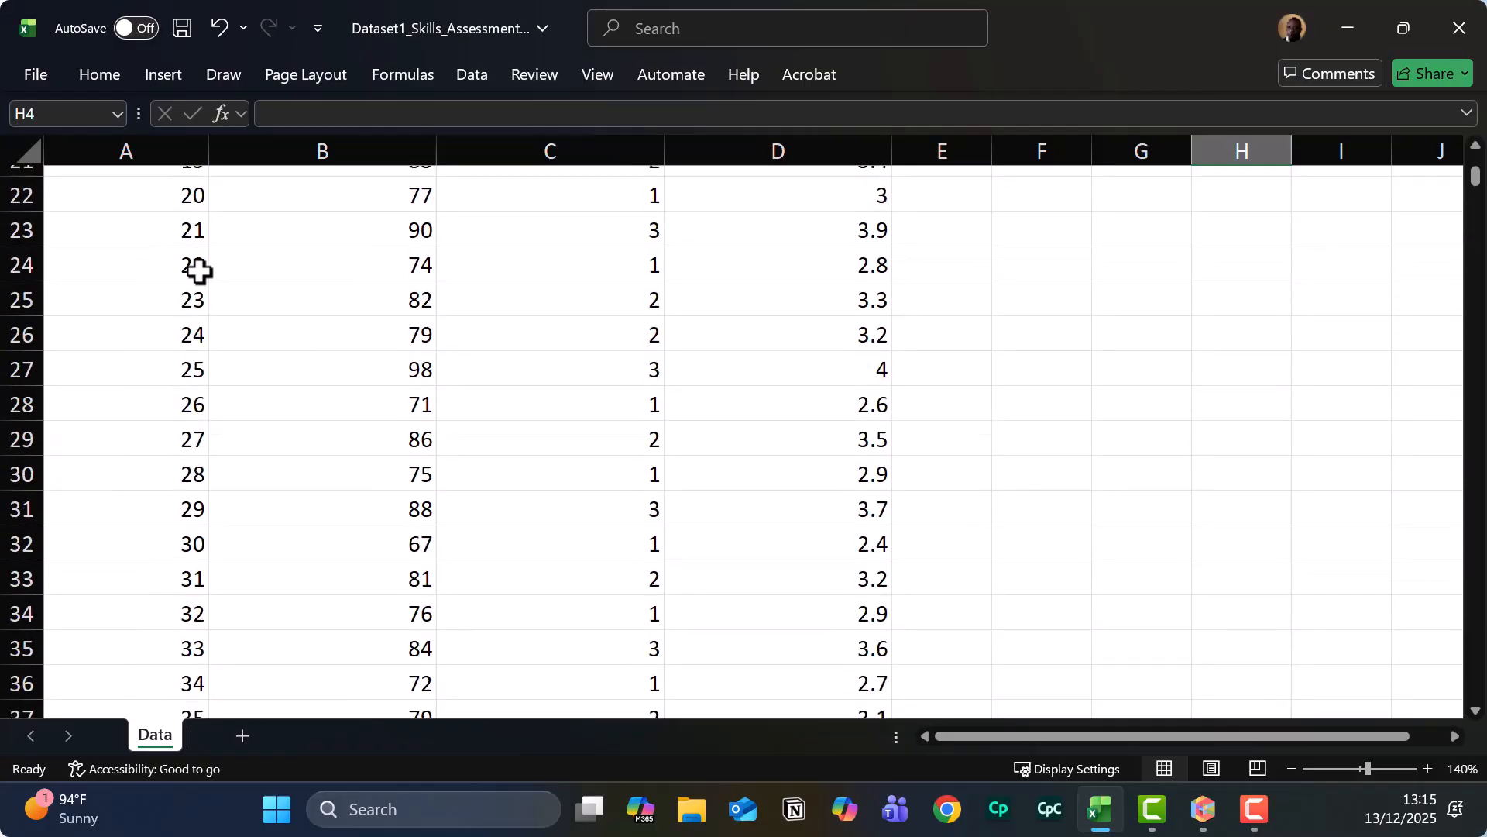
{"action": "scroll", "coordinate": [199, 265], "scroll_direction": "up", "scroll_amount": 1}
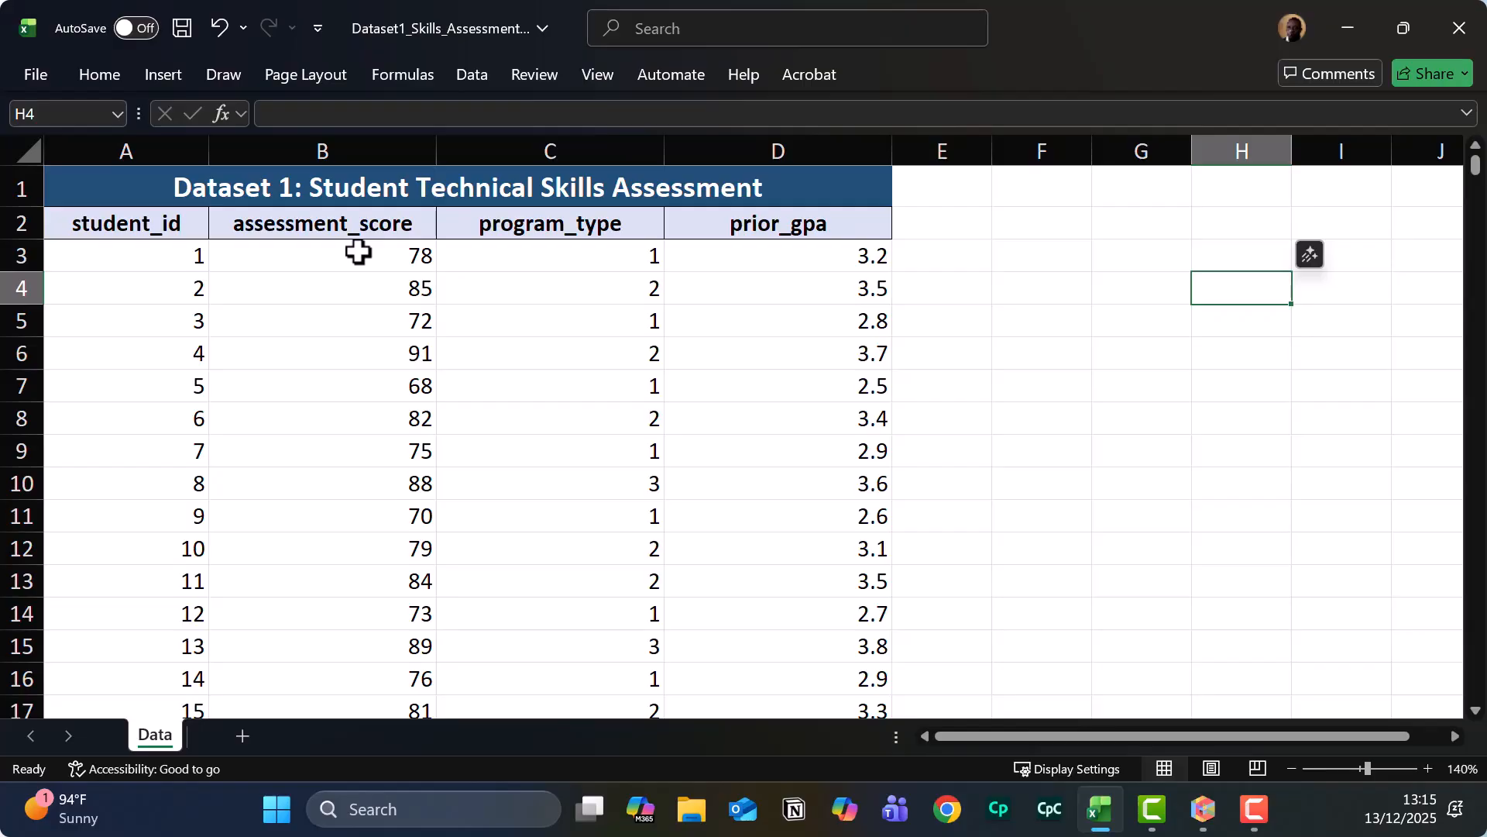
{"action": "scroll", "coordinate": [358, 252], "scroll_direction": "down", "scroll_amount": 8}
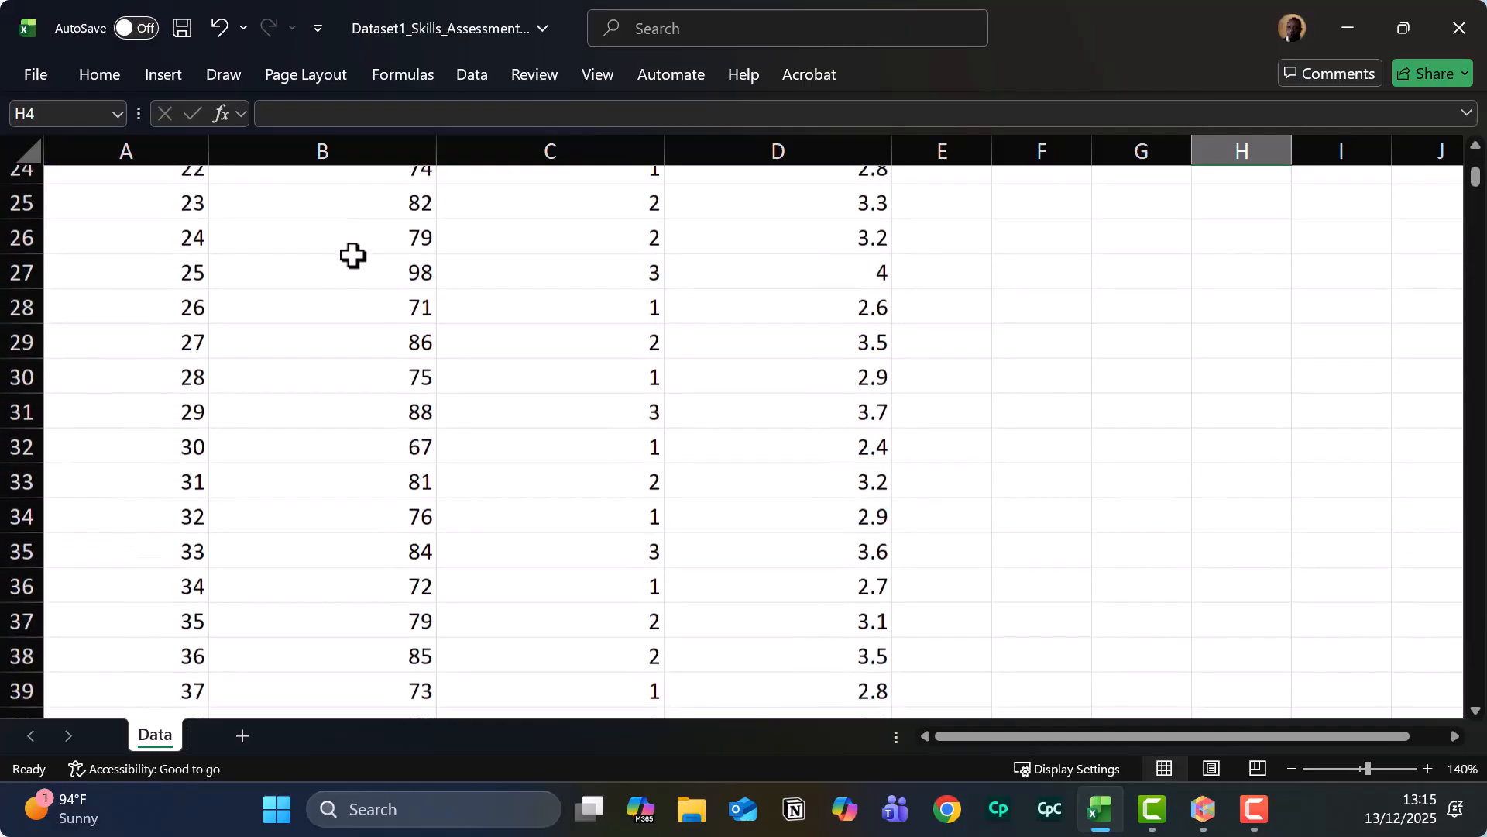
{"action": "scroll", "coordinate": [352, 256], "scroll_direction": "down", "scroll_amount": 6}
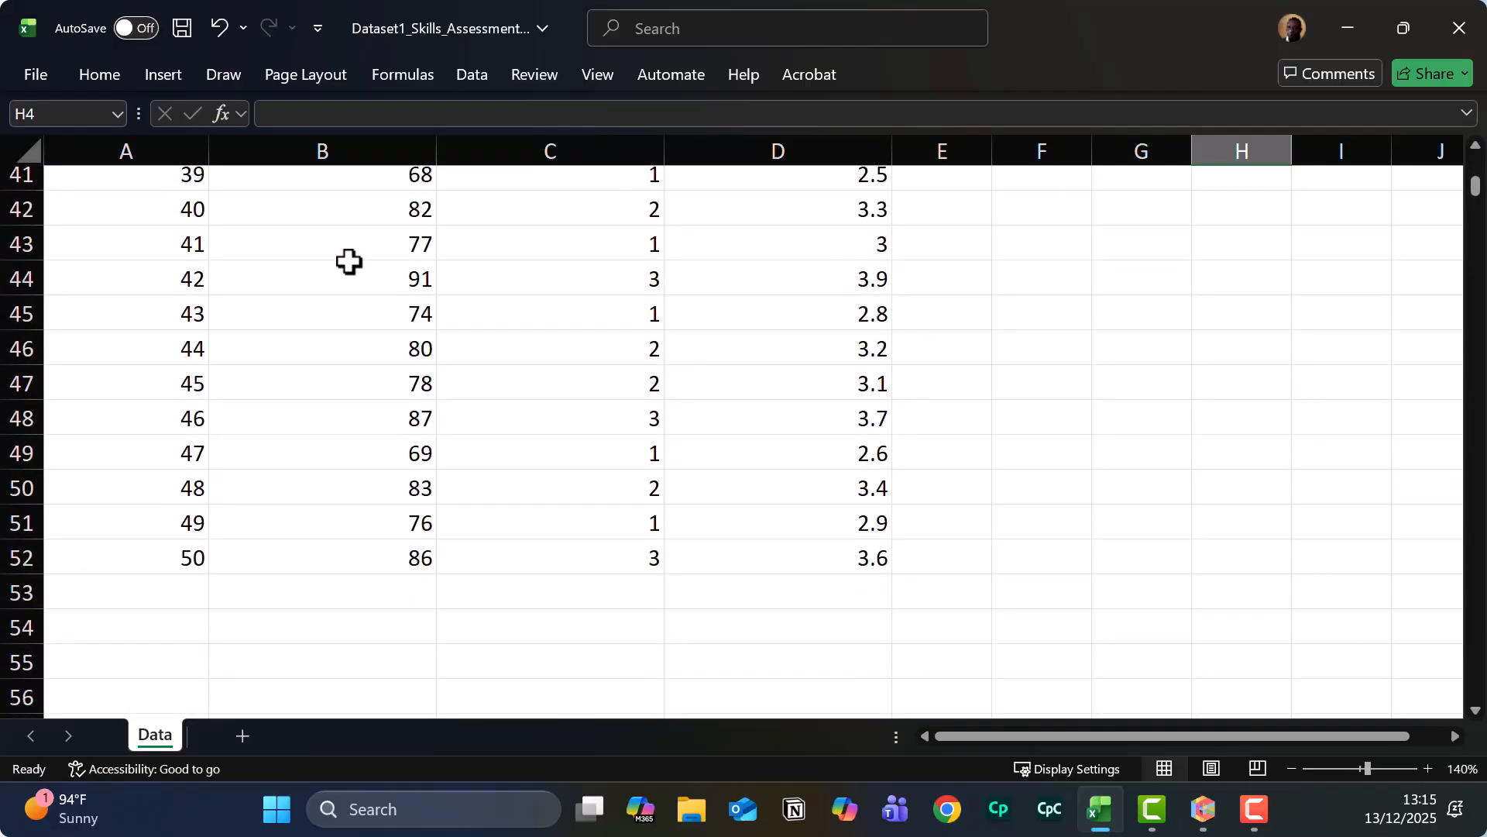
{"action": "scroll", "coordinate": [348, 262], "scroll_direction": "up", "scroll_amount": 13}
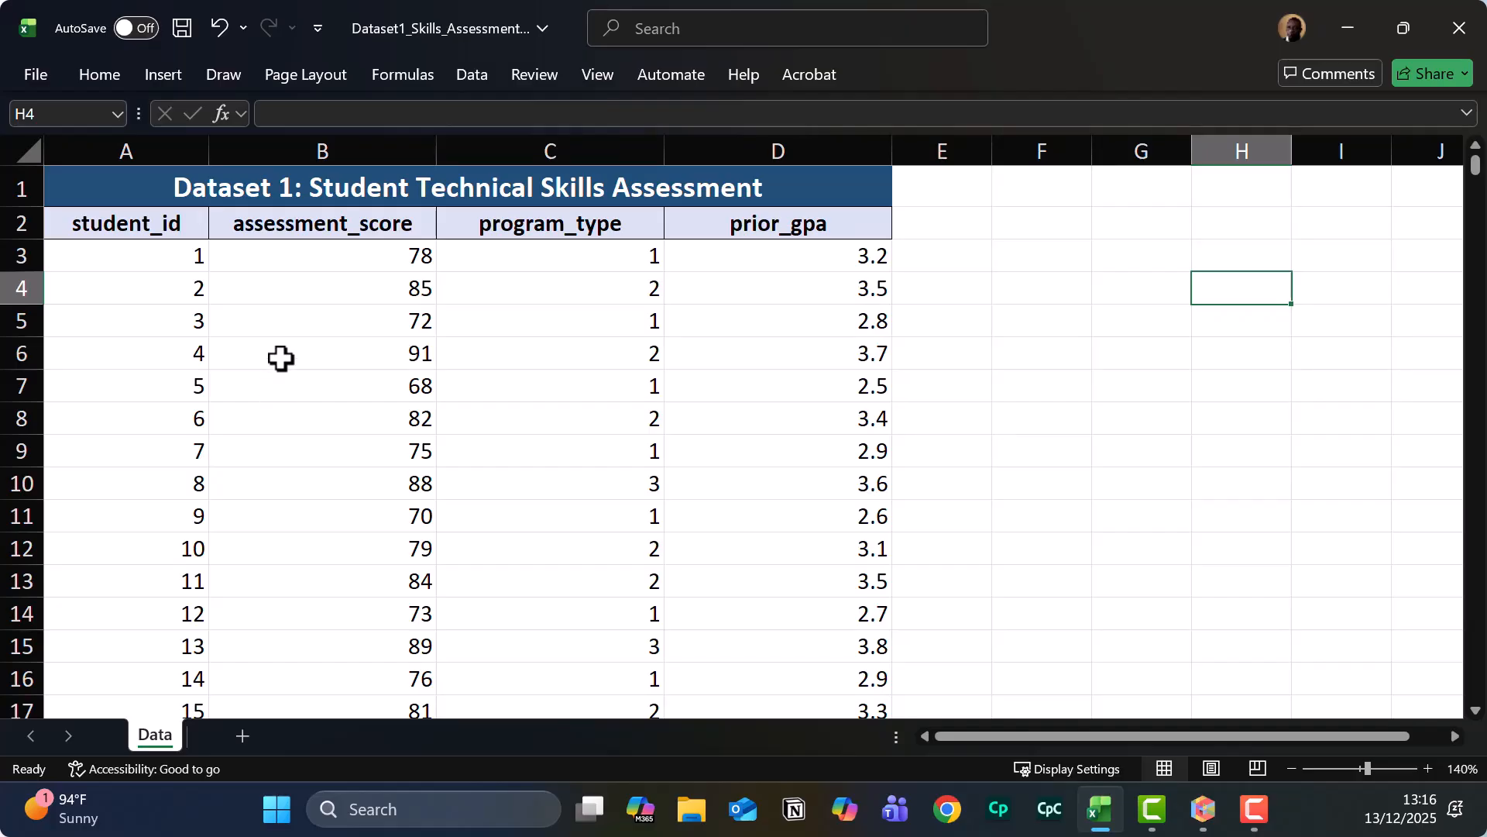
{"action": "left_click", "coordinate": [315, 258]}
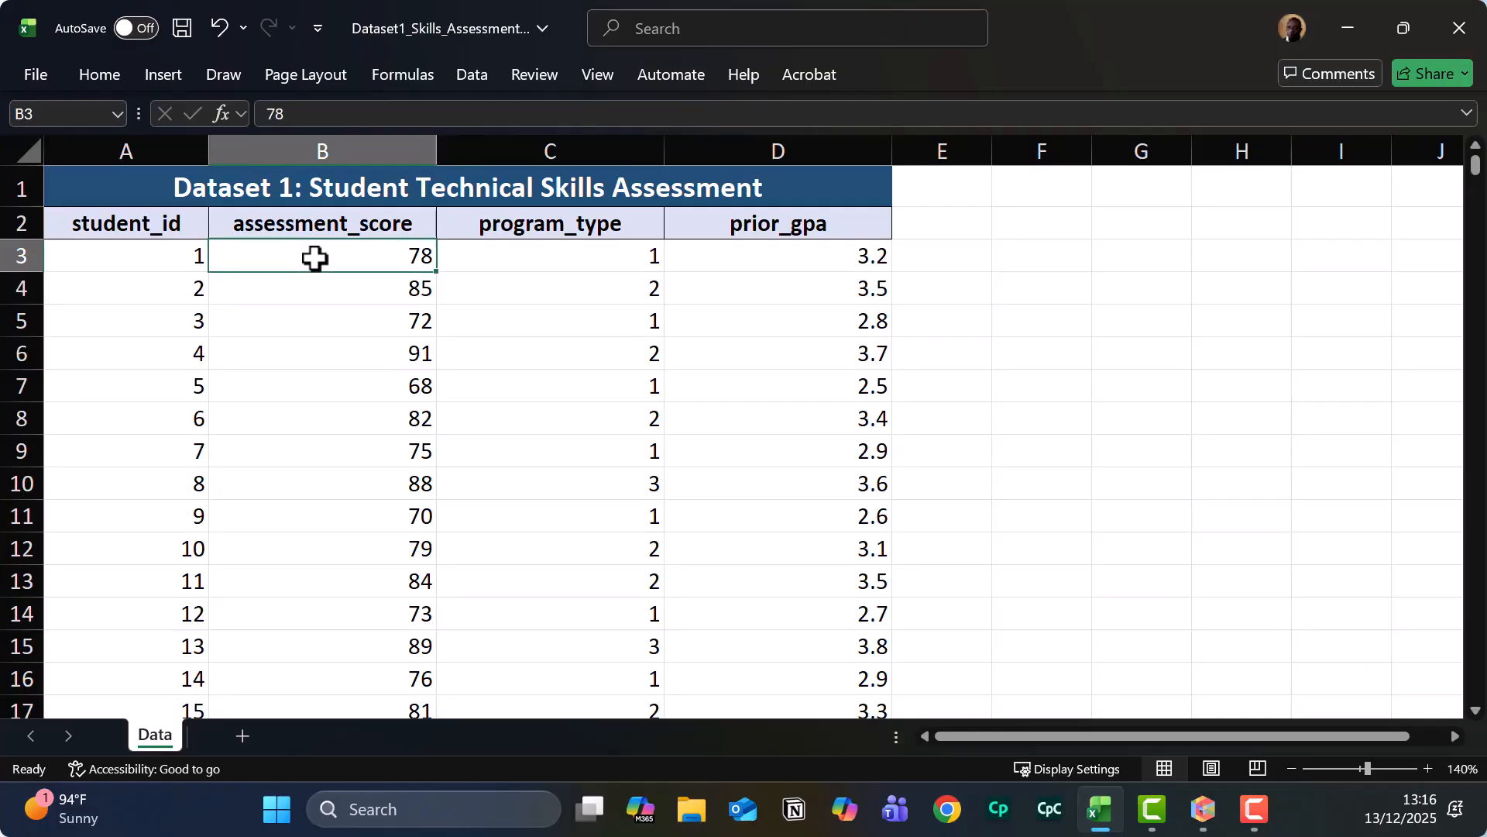
{"action": "scroll", "coordinate": [315, 258], "scroll_direction": "down", "scroll_amount": 9}
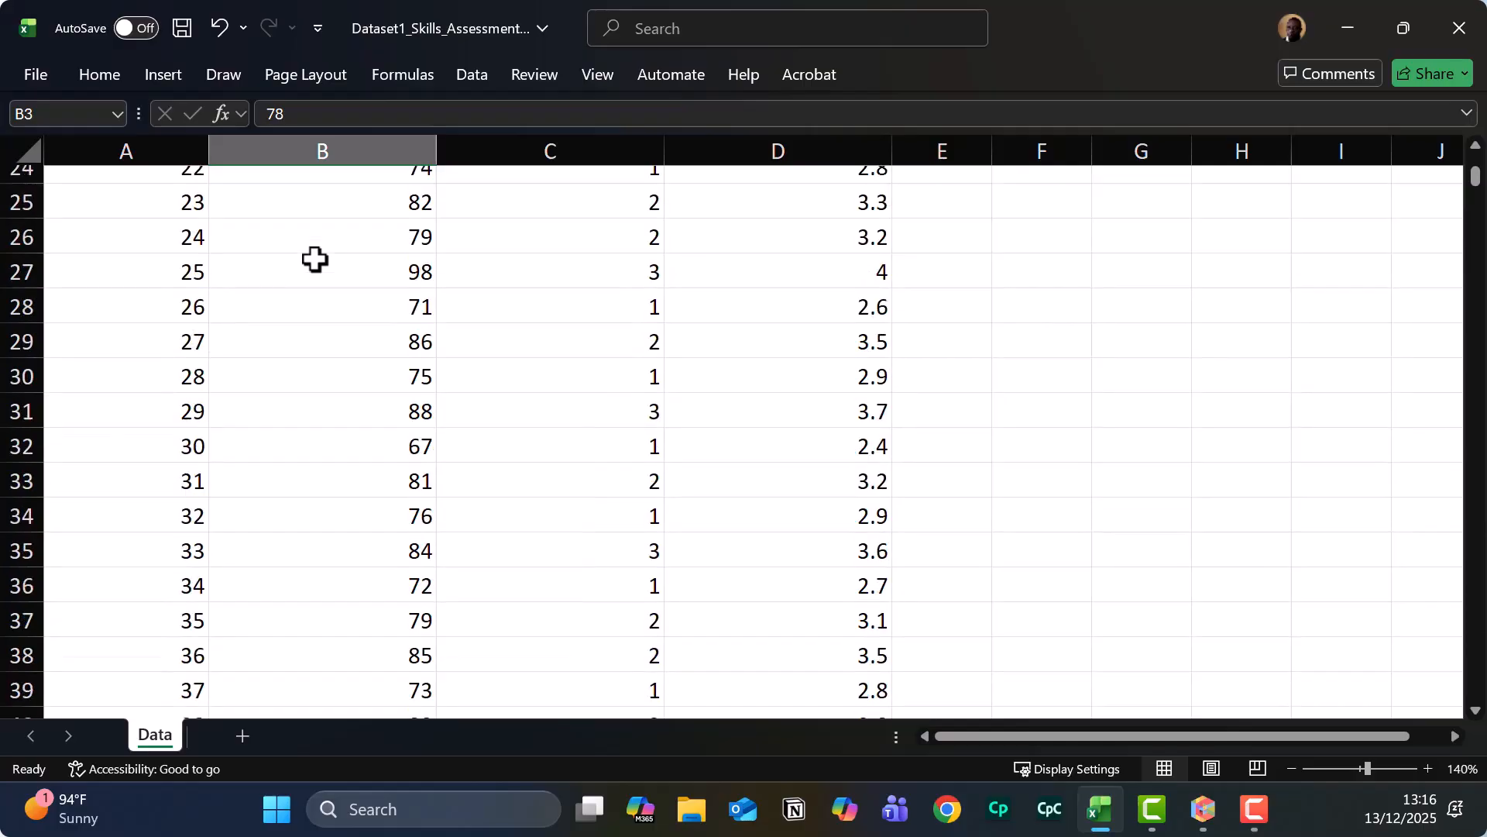
{"action": "scroll", "coordinate": [314, 258], "scroll_direction": "down", "scroll_amount": 5}
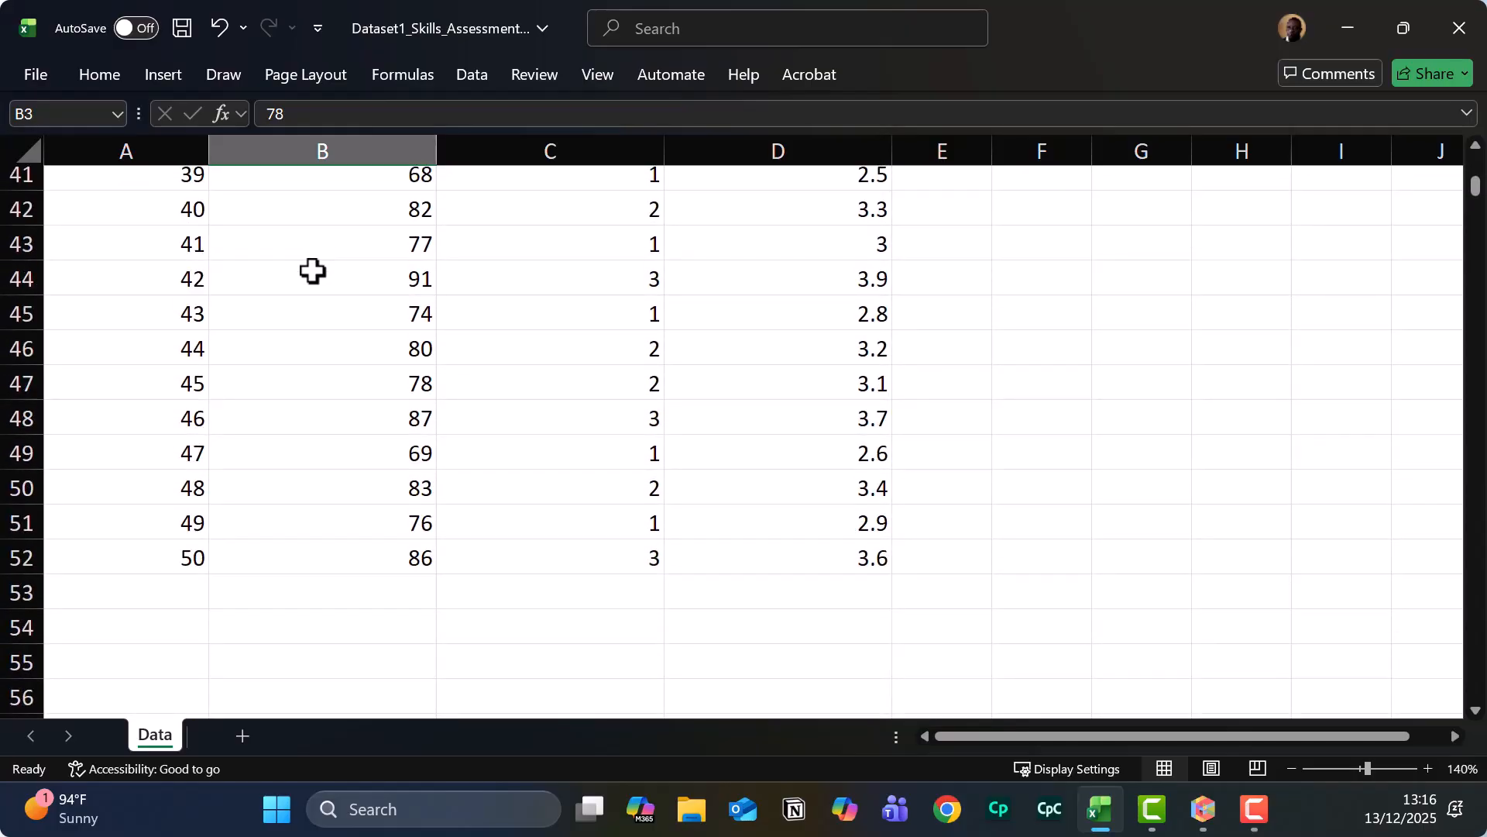
{"action": "left_click", "coordinate": [302, 552]}
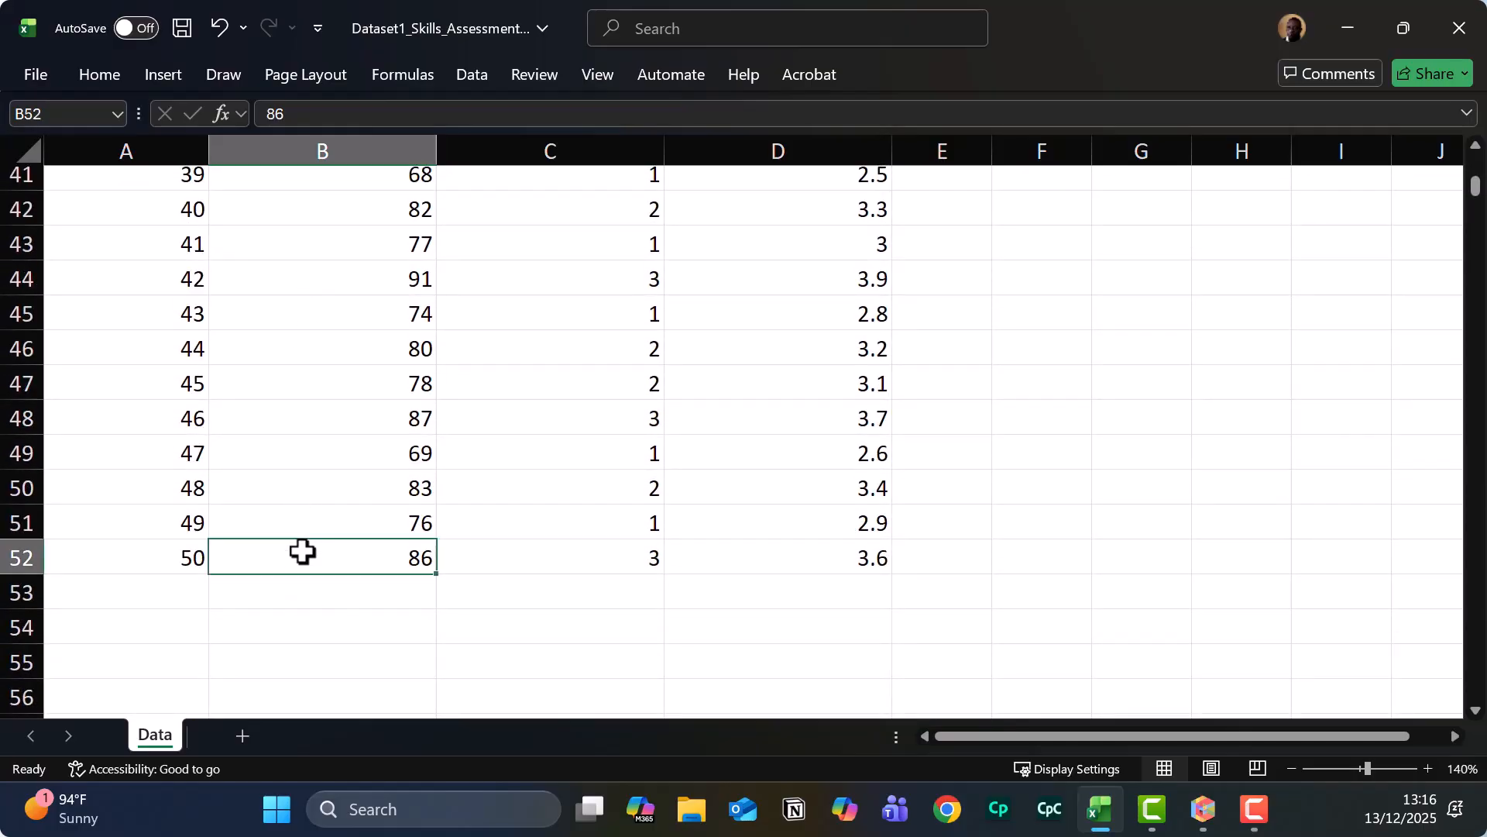
{"action": "scroll", "coordinate": [309, 544], "scroll_direction": "up", "scroll_amount": 13}
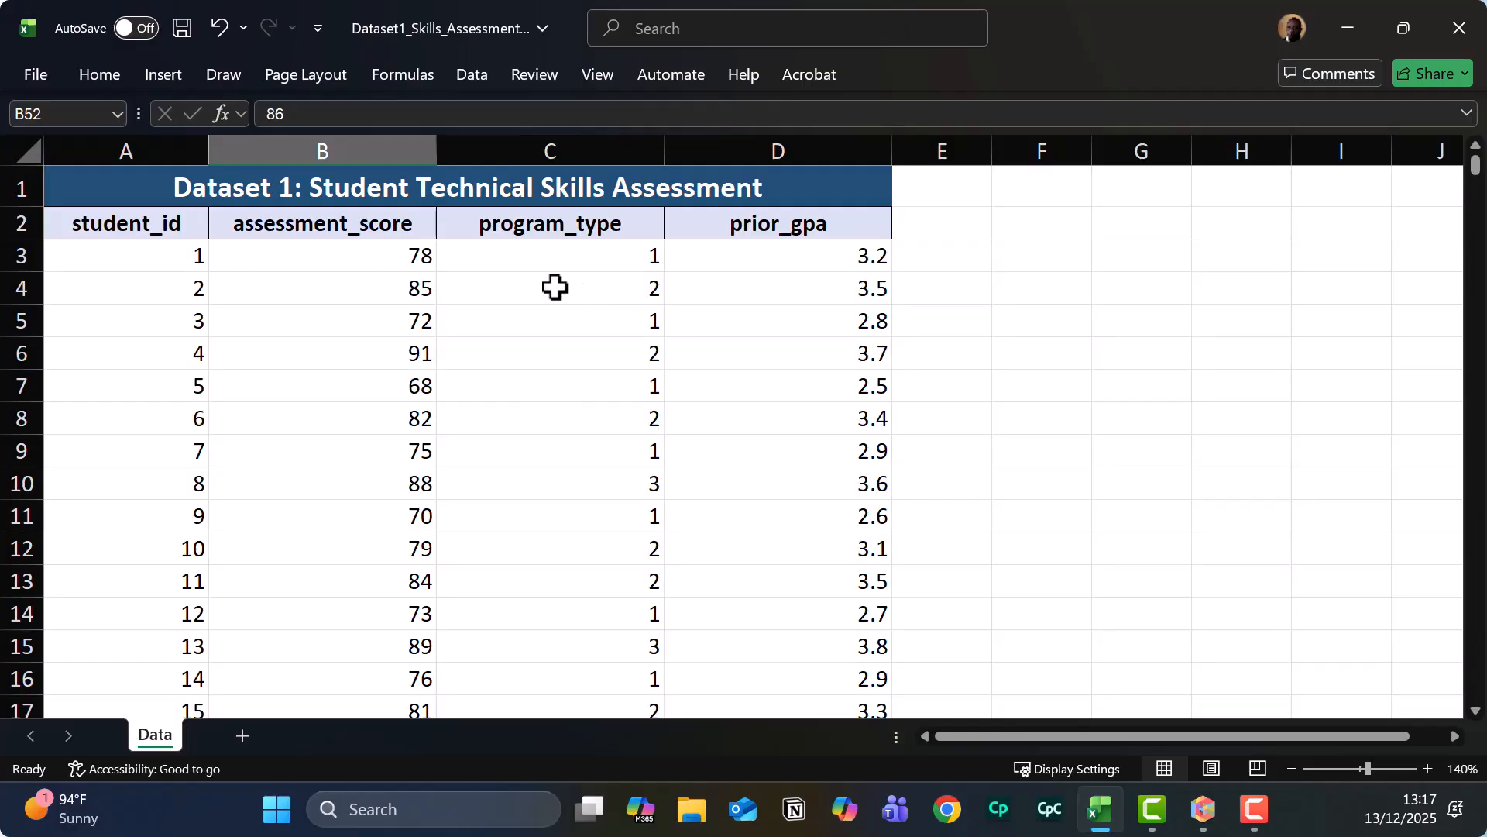
Select assessment scores B3:B52 (50 values, total 3959) and show the Data ribbon.
{"action": "left_click", "coordinate": [358, 259]}
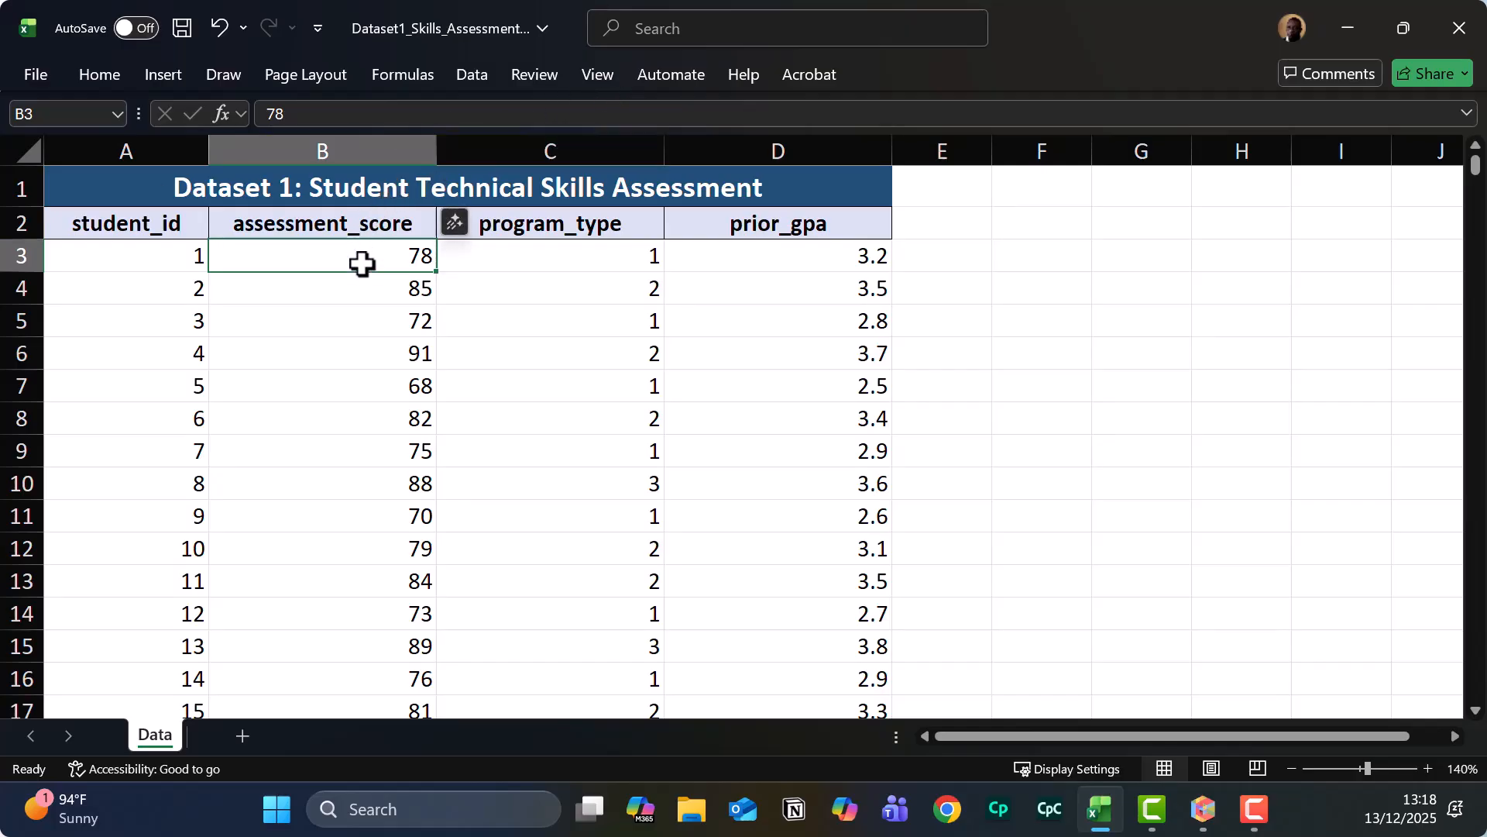
{"action": "mouse_move", "coordinate": [358, 262]}
{"action": "left_mouse_down"}
{"action": "mouse_move", "coordinate": [339, 431]}
{"action": "mouse_move", "coordinate": [342, 757]}
{"action": "mouse_move", "coordinate": [368, 623]}
{"action": "left_mouse_up"}
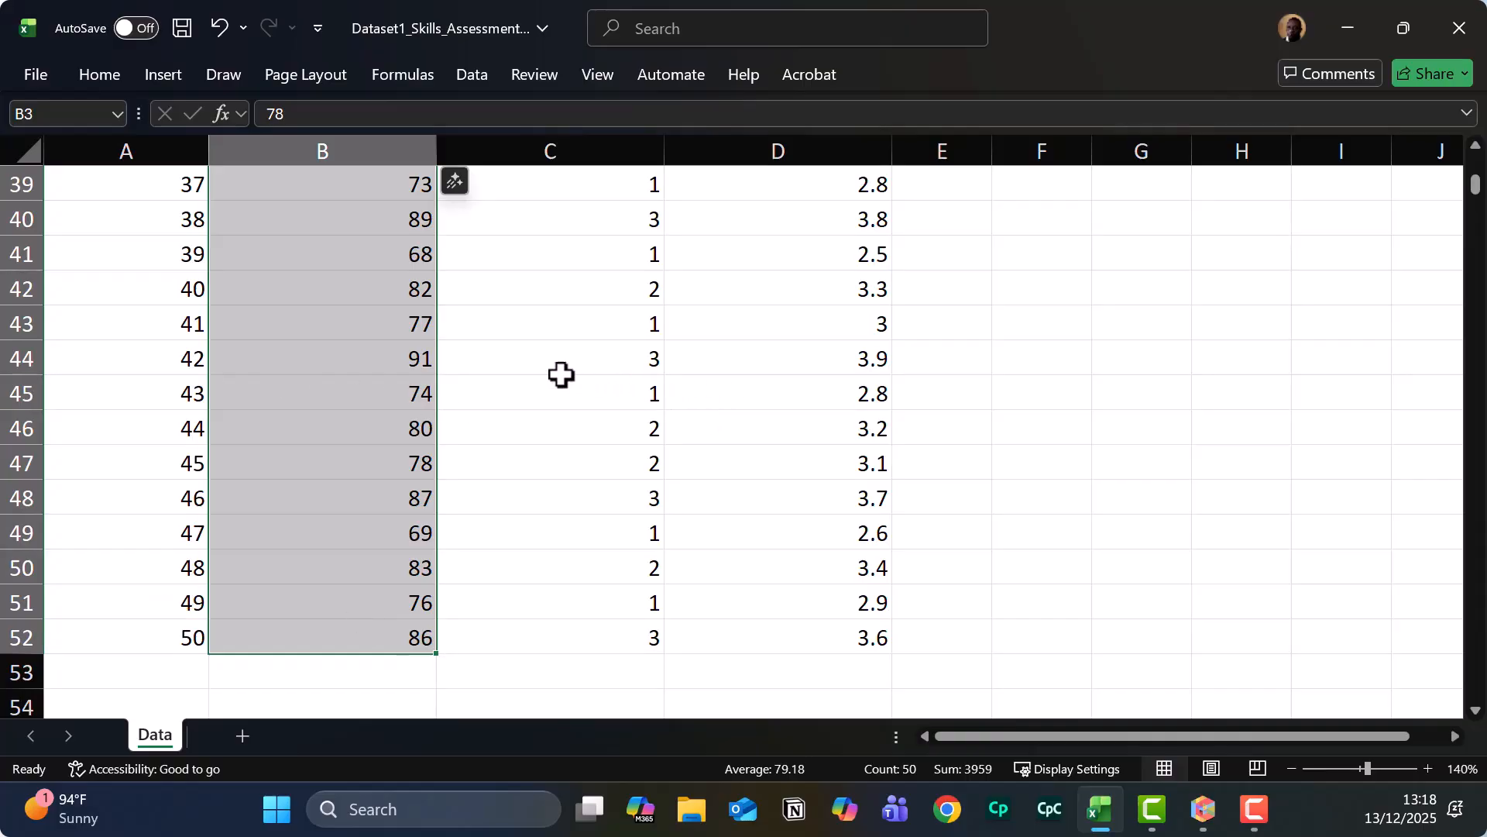
{"action": "scroll", "coordinate": [522, 375], "scroll_direction": "up", "scroll_amount": 8}
{"action": "scroll", "coordinate": [522, 375], "scroll_direction": "up", "scroll_amount": 5}
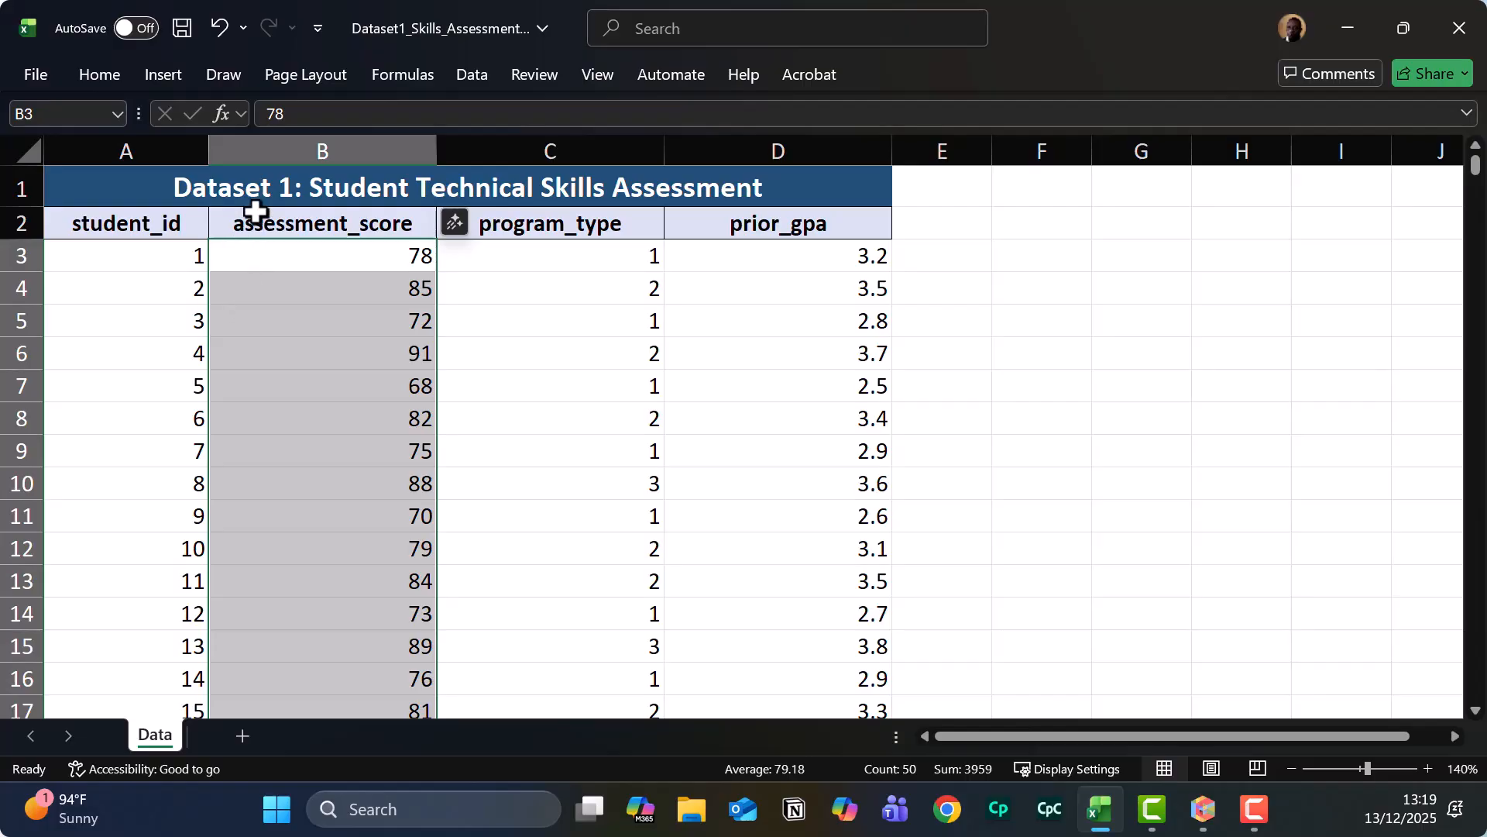
{"action": "left_click", "coordinate": [477, 77]}
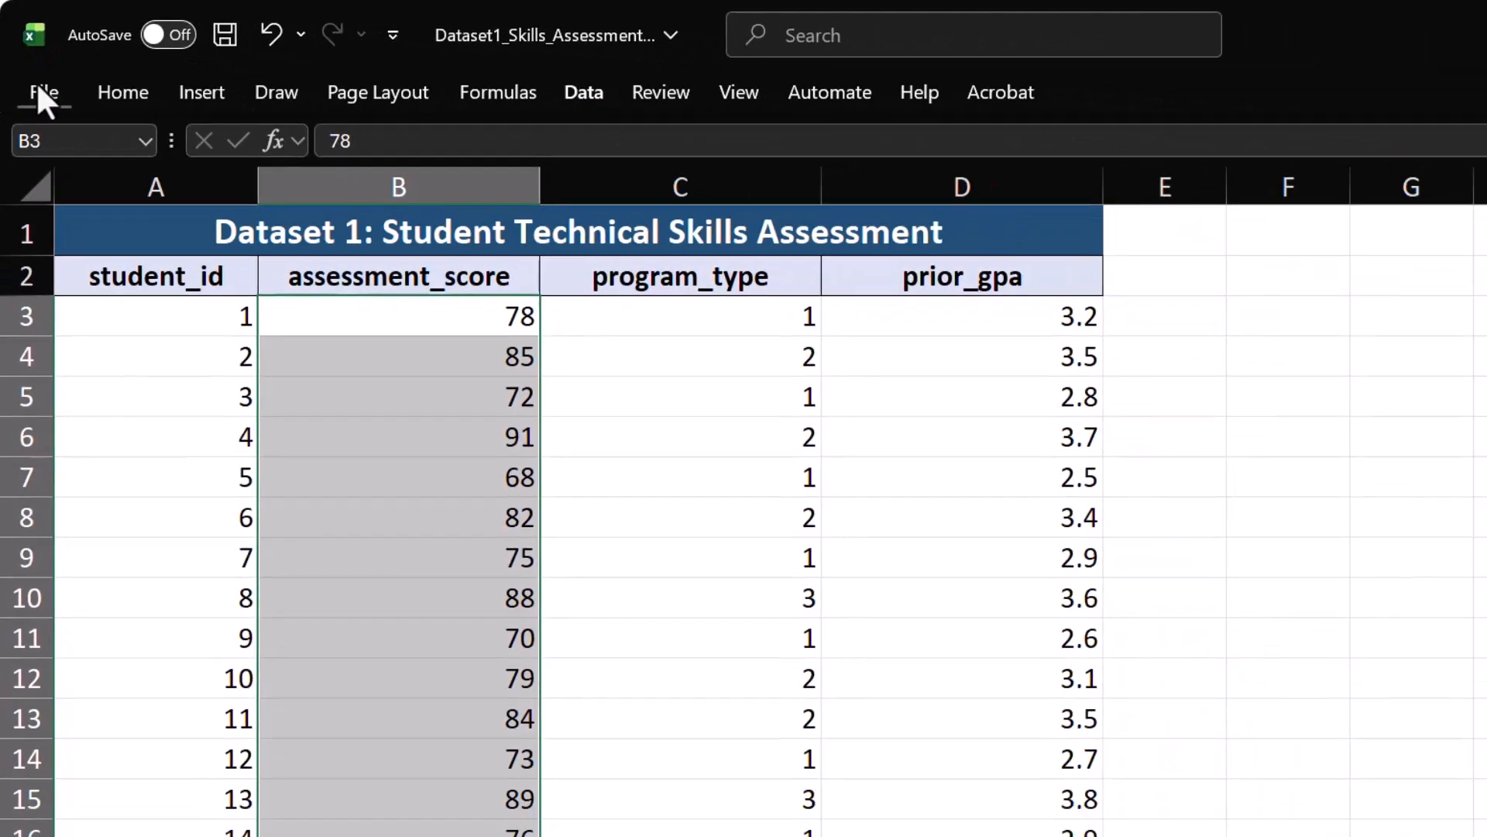
Open the Excel Options dialog from File > More.
{"action": "left_click", "coordinate": [67, 141]}
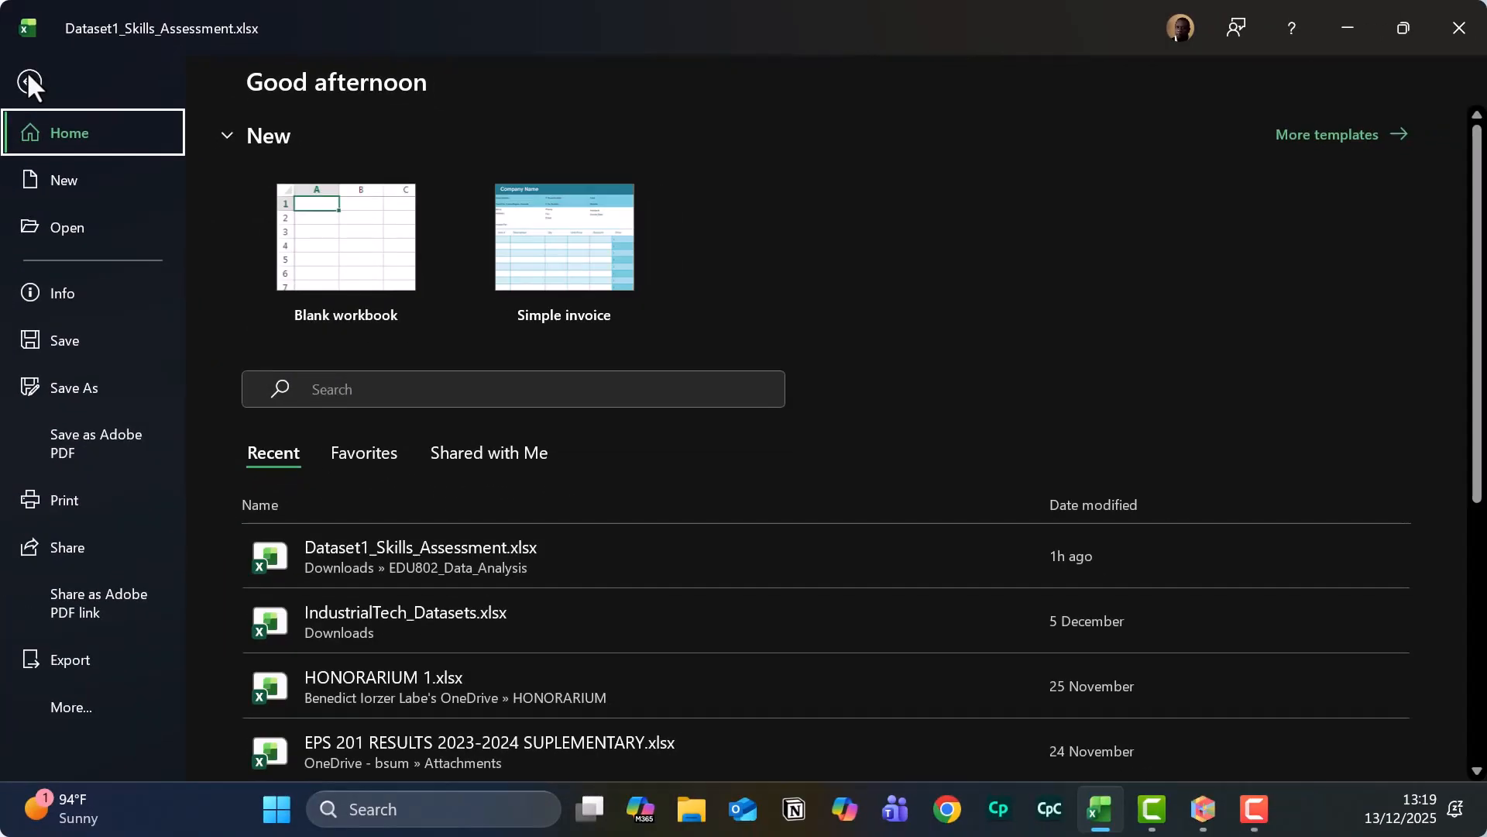
{"action": "left_click", "coordinate": [68, 706]}
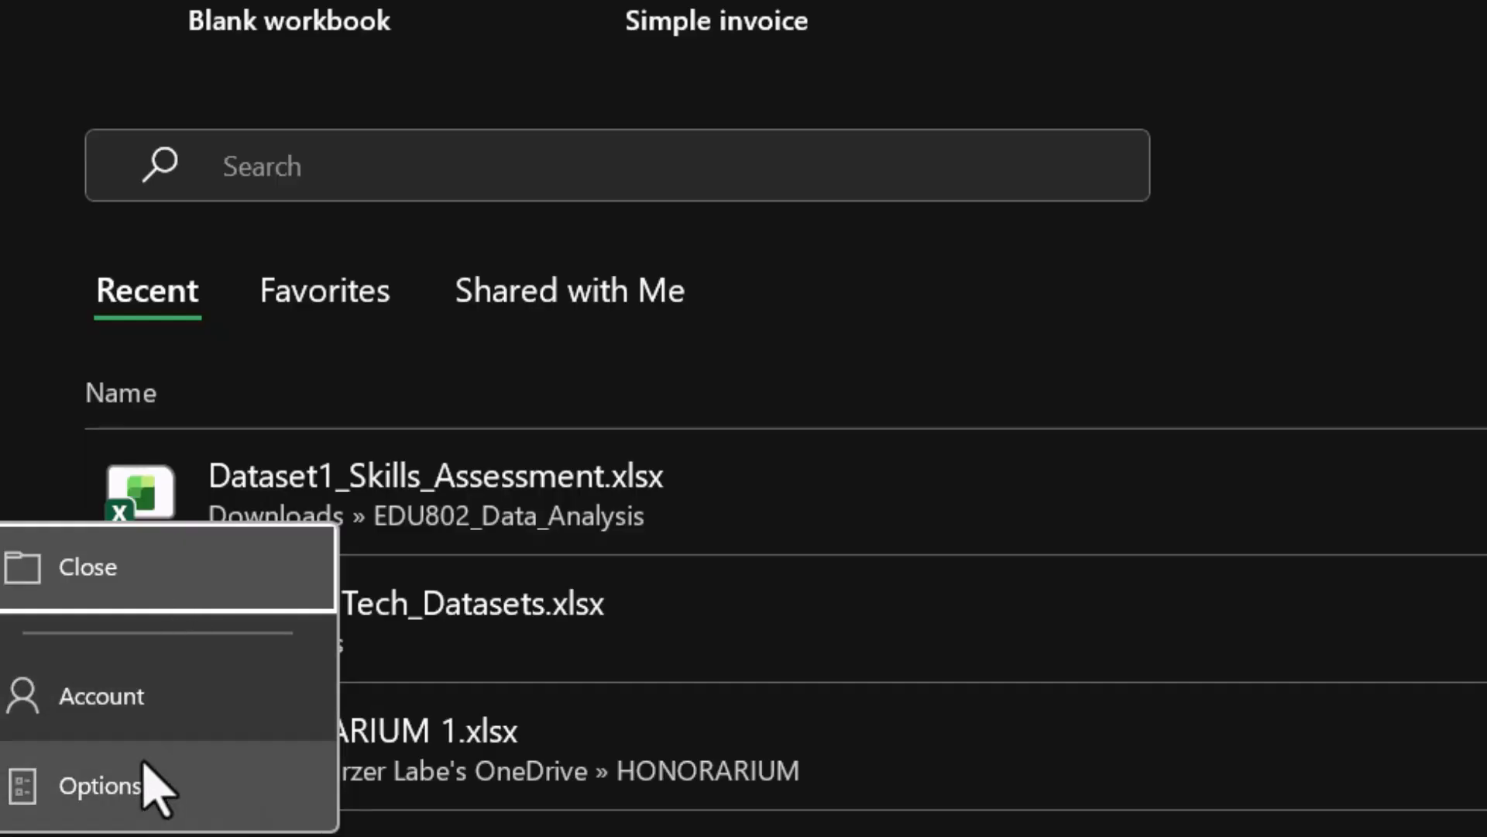
{"action": "left_click", "coordinate": [114, 795]}
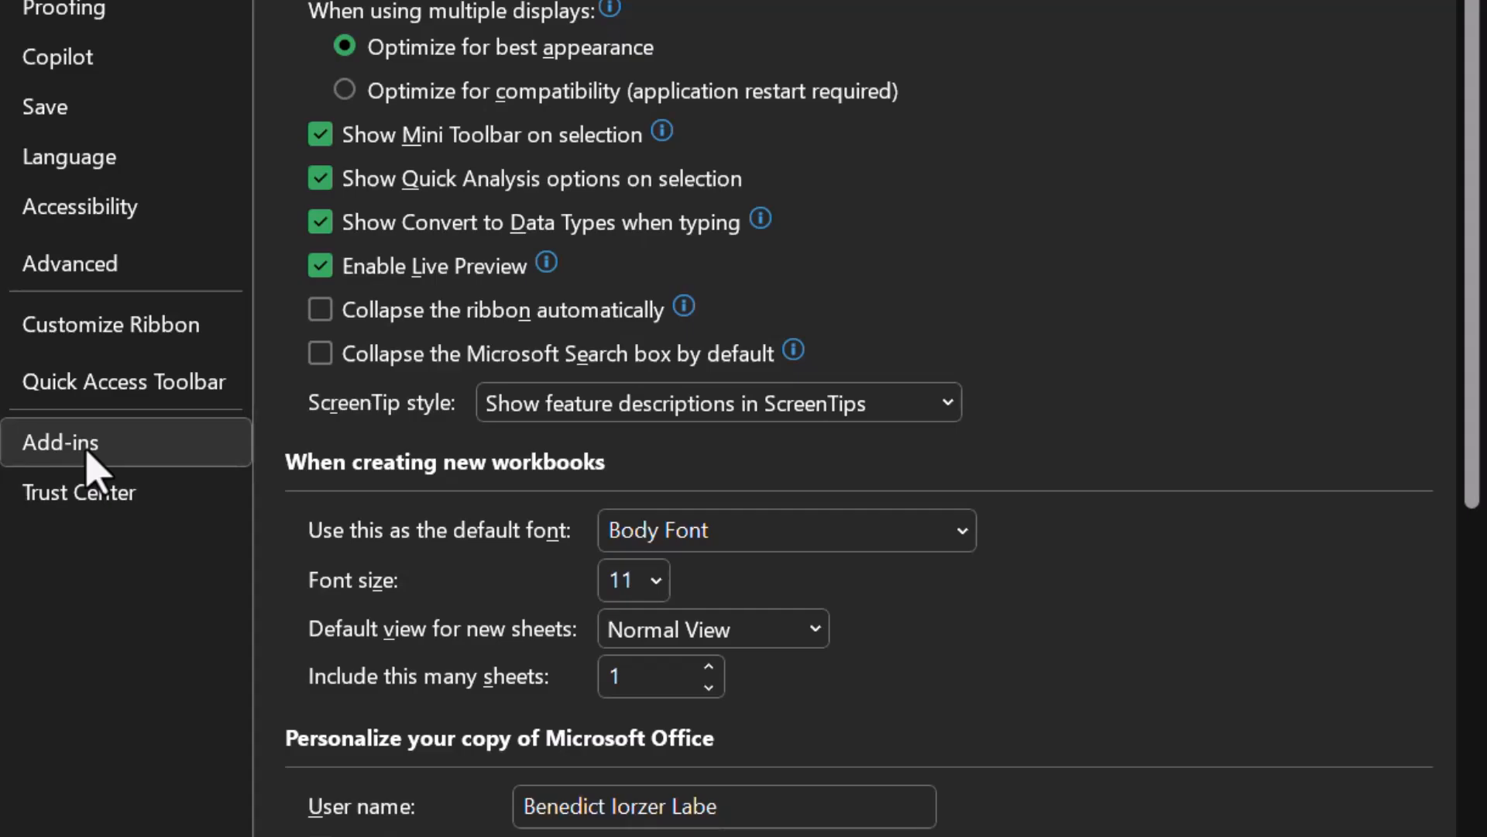
Open the Excel Add-ins manager from the Add-ins page of Excel Options.
{"action": "left_click", "coordinate": [88, 458]}
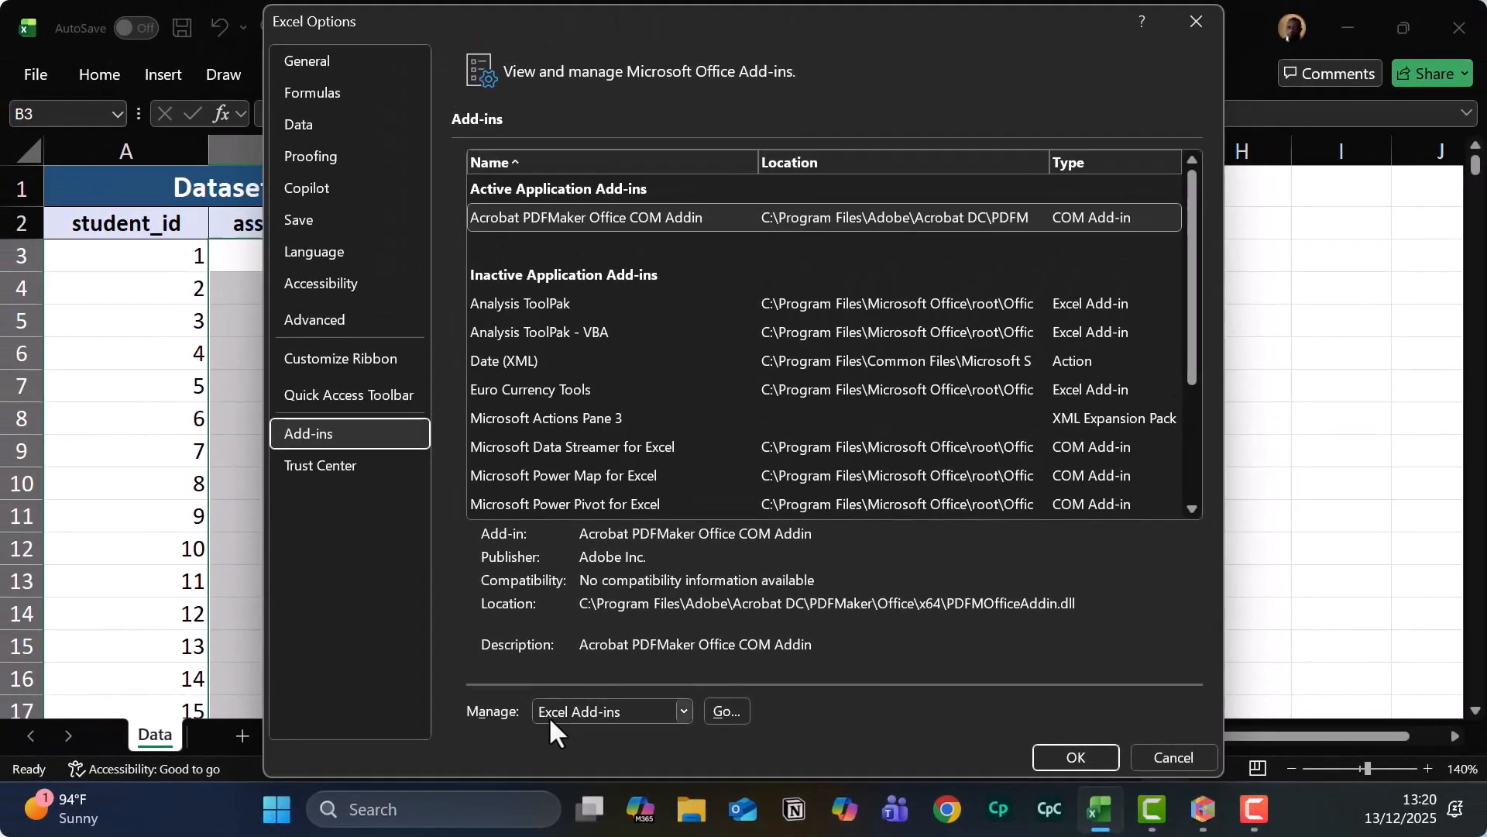
{"action": "left_click", "coordinate": [726, 711]}
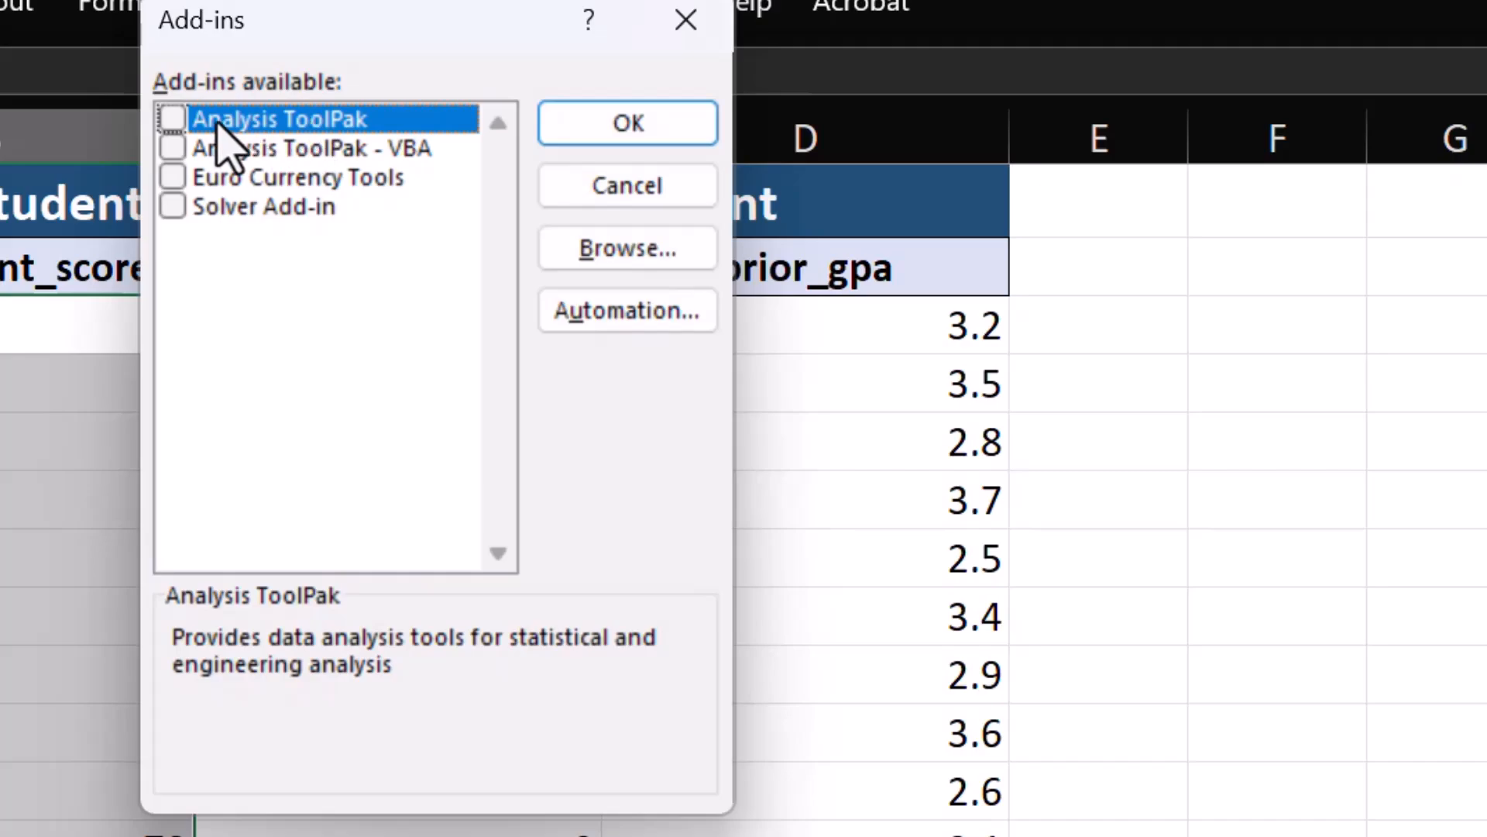
Enable the Analysis ToolPak add-in and confirm the Add-ins dialog.
{"action": "left_click", "coordinate": [172, 119]}
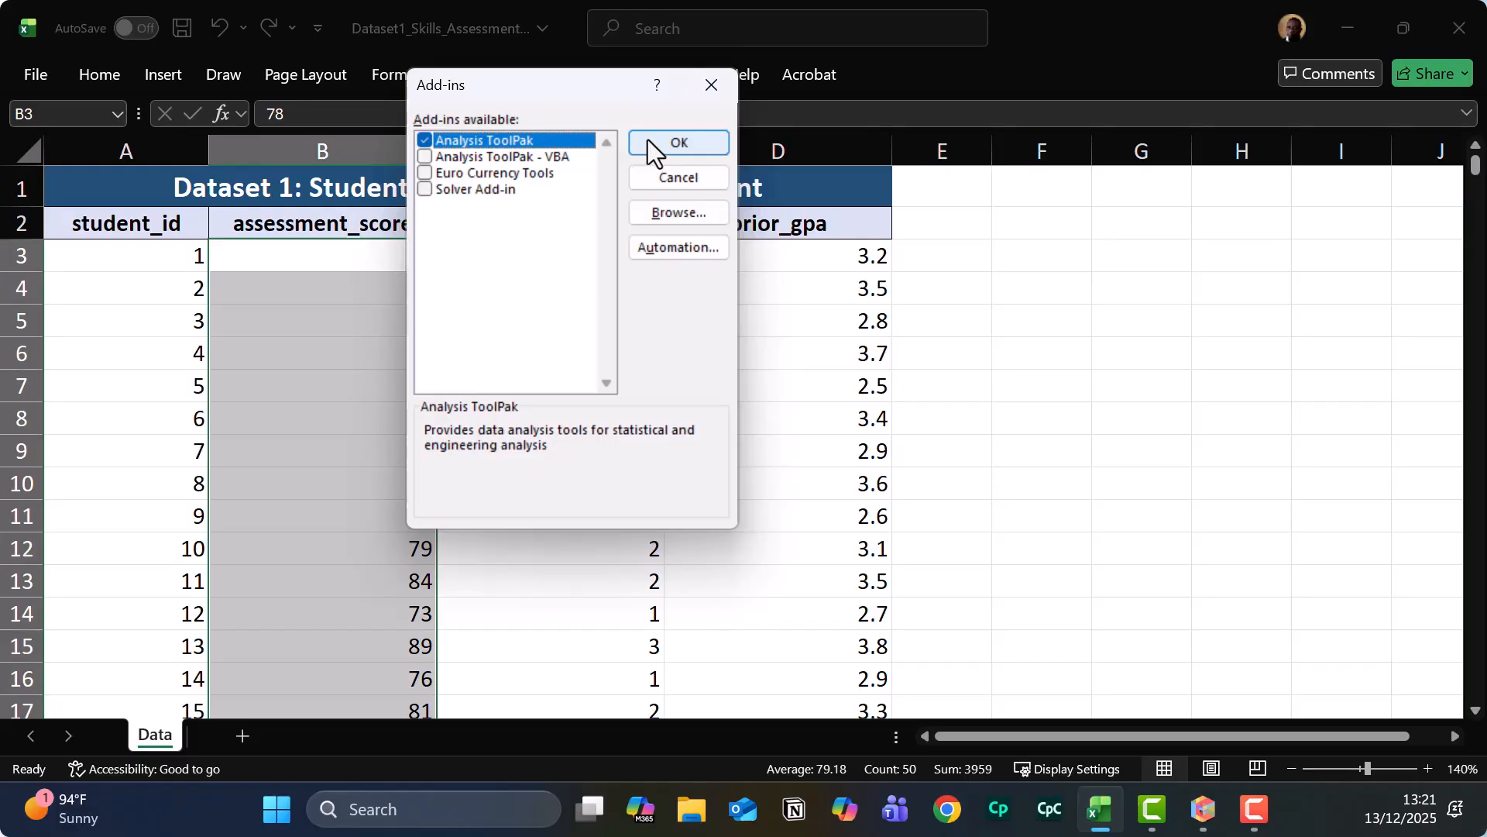
{"action": "left_click", "coordinate": [647, 140]}
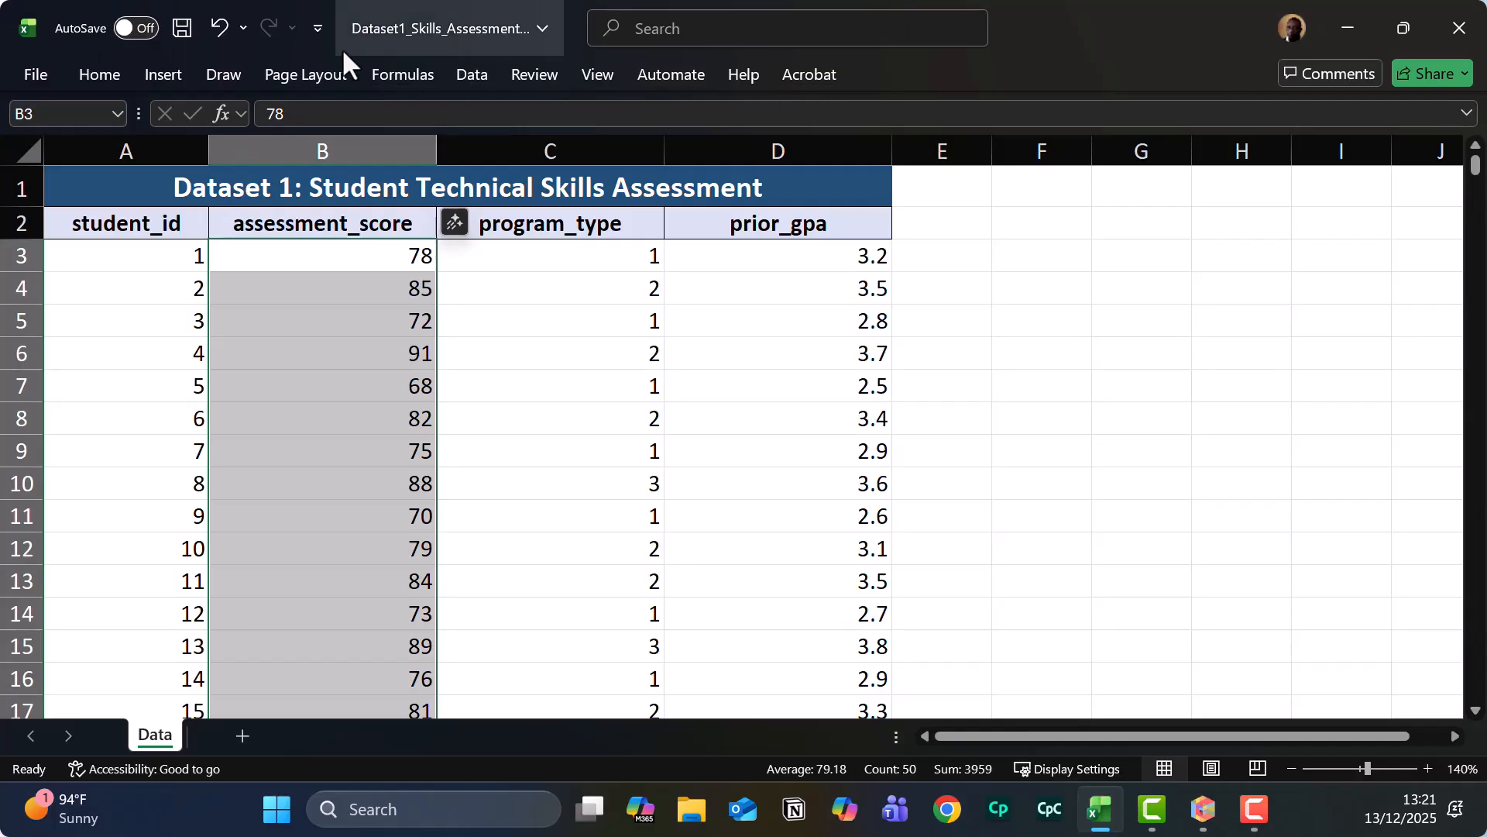
Open Data Analysis from the Data tab and choose Descriptive Statistics.
{"action": "left_click", "coordinate": [474, 75]}
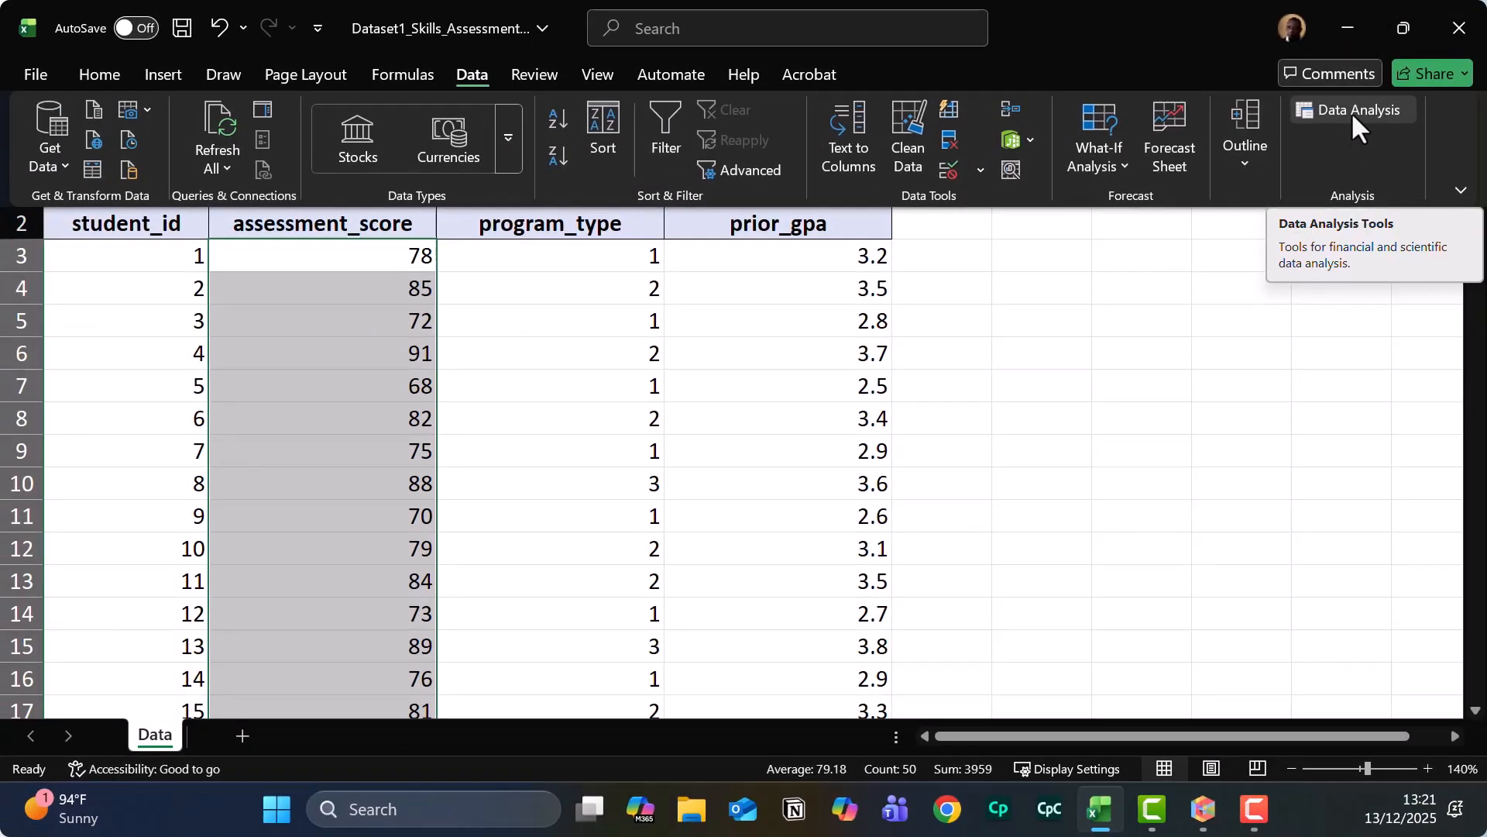
{"action": "left_click", "coordinate": [1351, 111]}
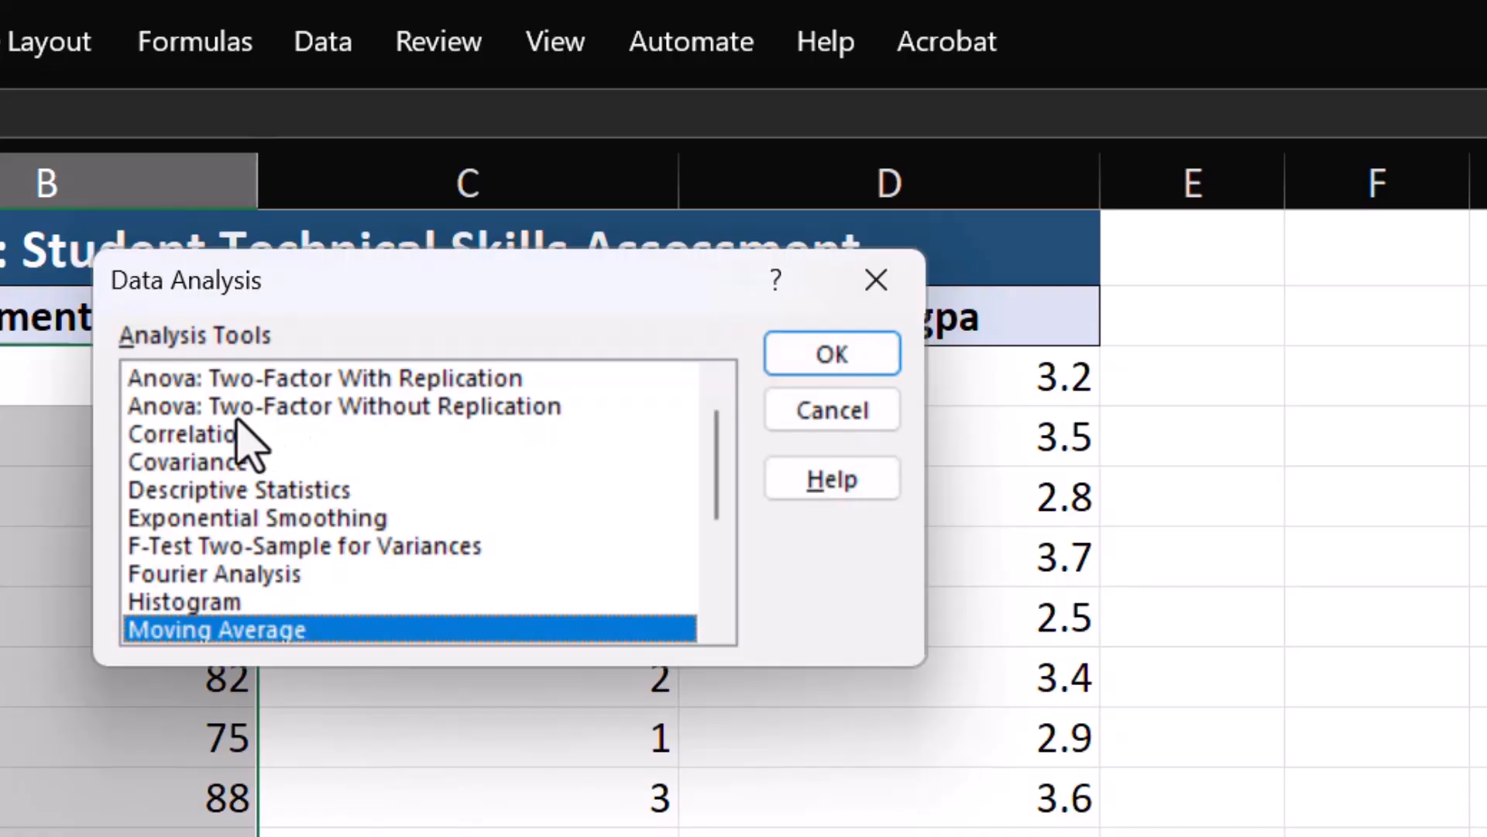
{"action": "scroll", "coordinate": [275, 527], "scroll_direction": "up", "scroll_amount": 1}
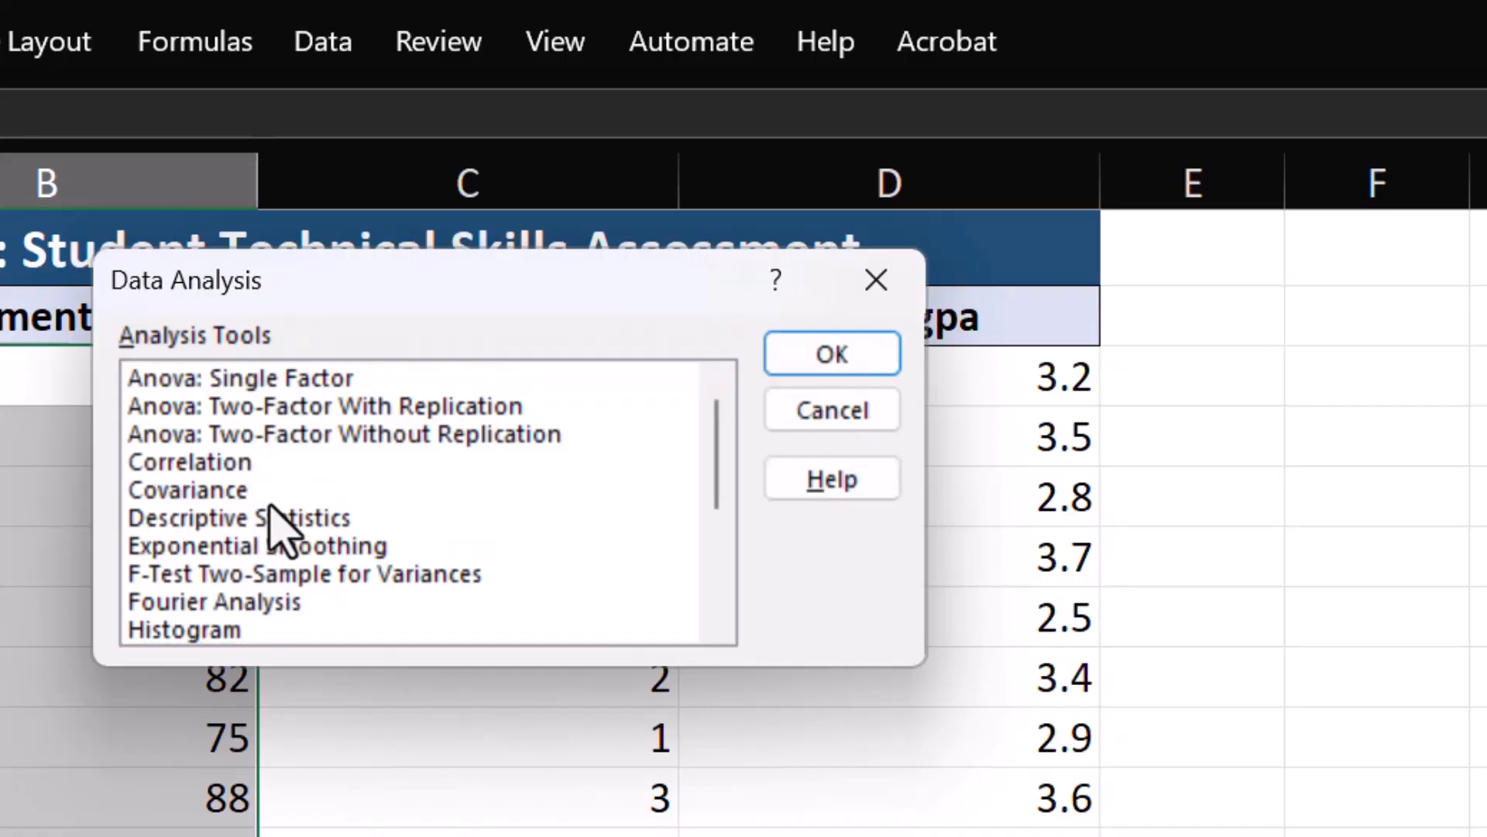
{"action": "scroll", "coordinate": [275, 526], "scroll_direction": "down", "scroll_amount": 2}
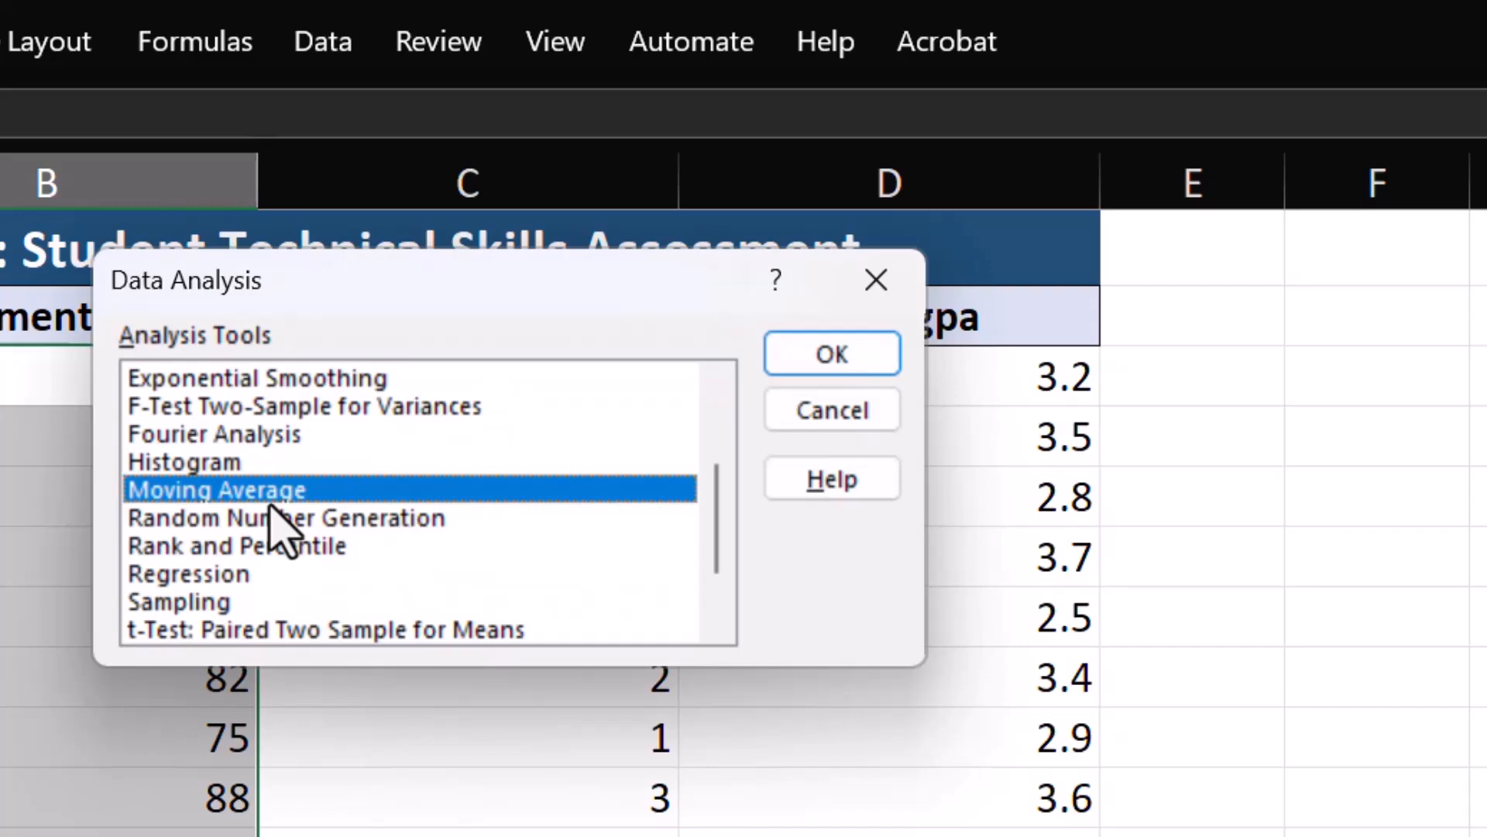
{"action": "scroll", "coordinate": [275, 527], "scroll_direction": "up", "scroll_amount": 2}
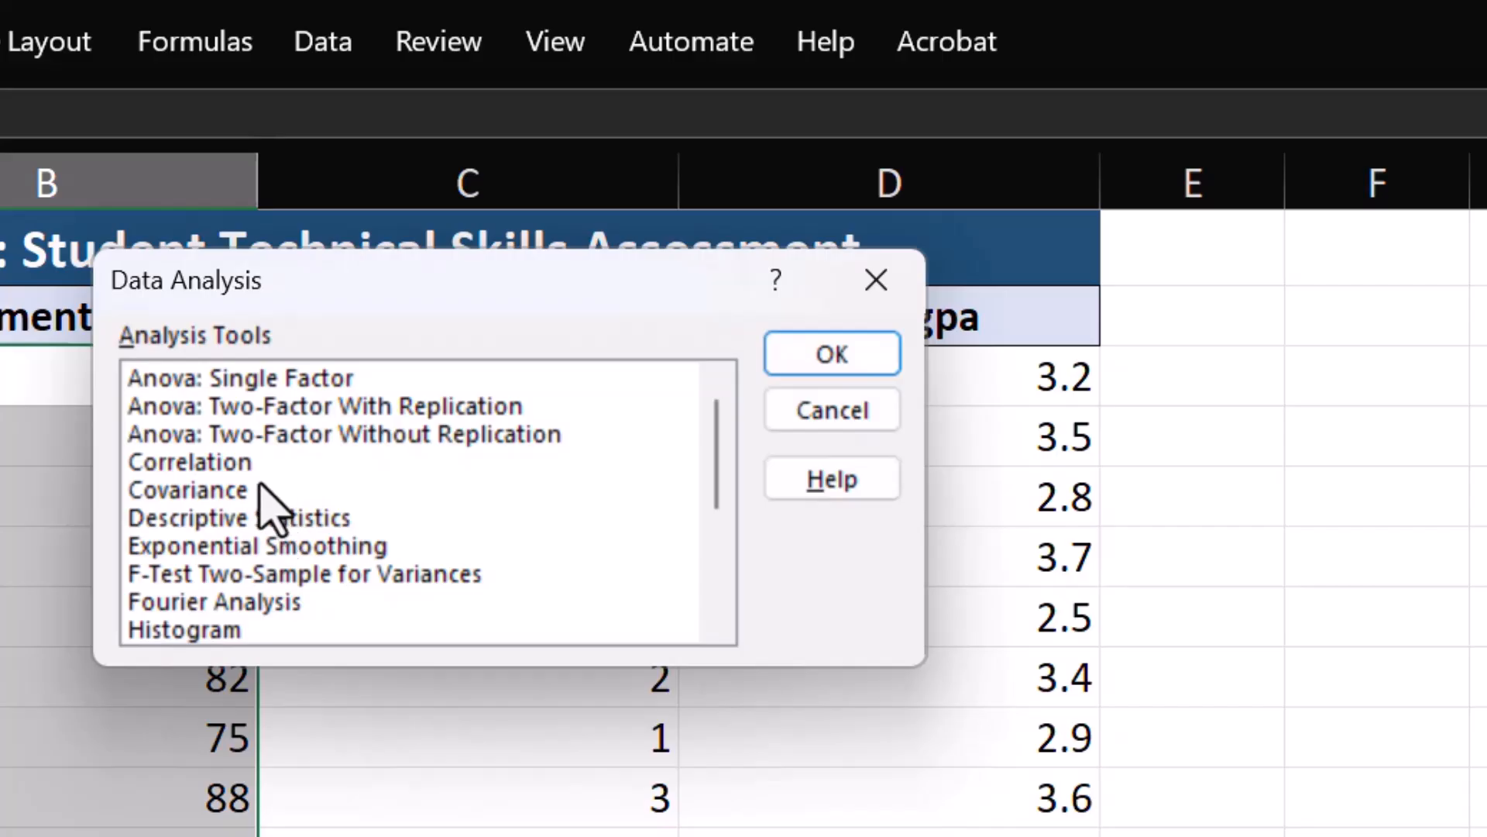
{"action": "scroll", "coordinate": [259, 473], "scroll_direction": "down", "scroll_amount": 1}
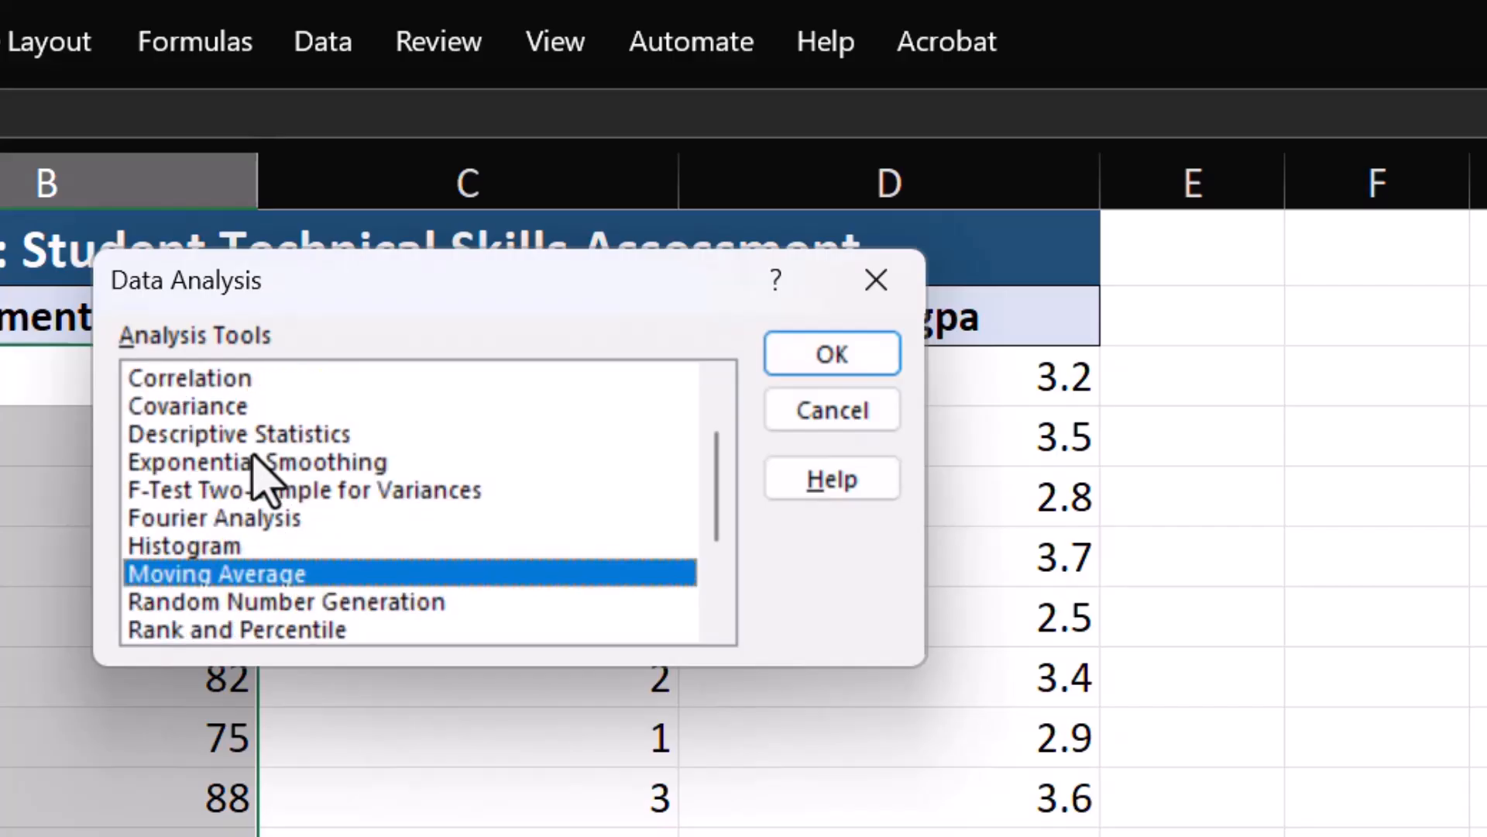
{"action": "left_click", "coordinate": [304, 436]}
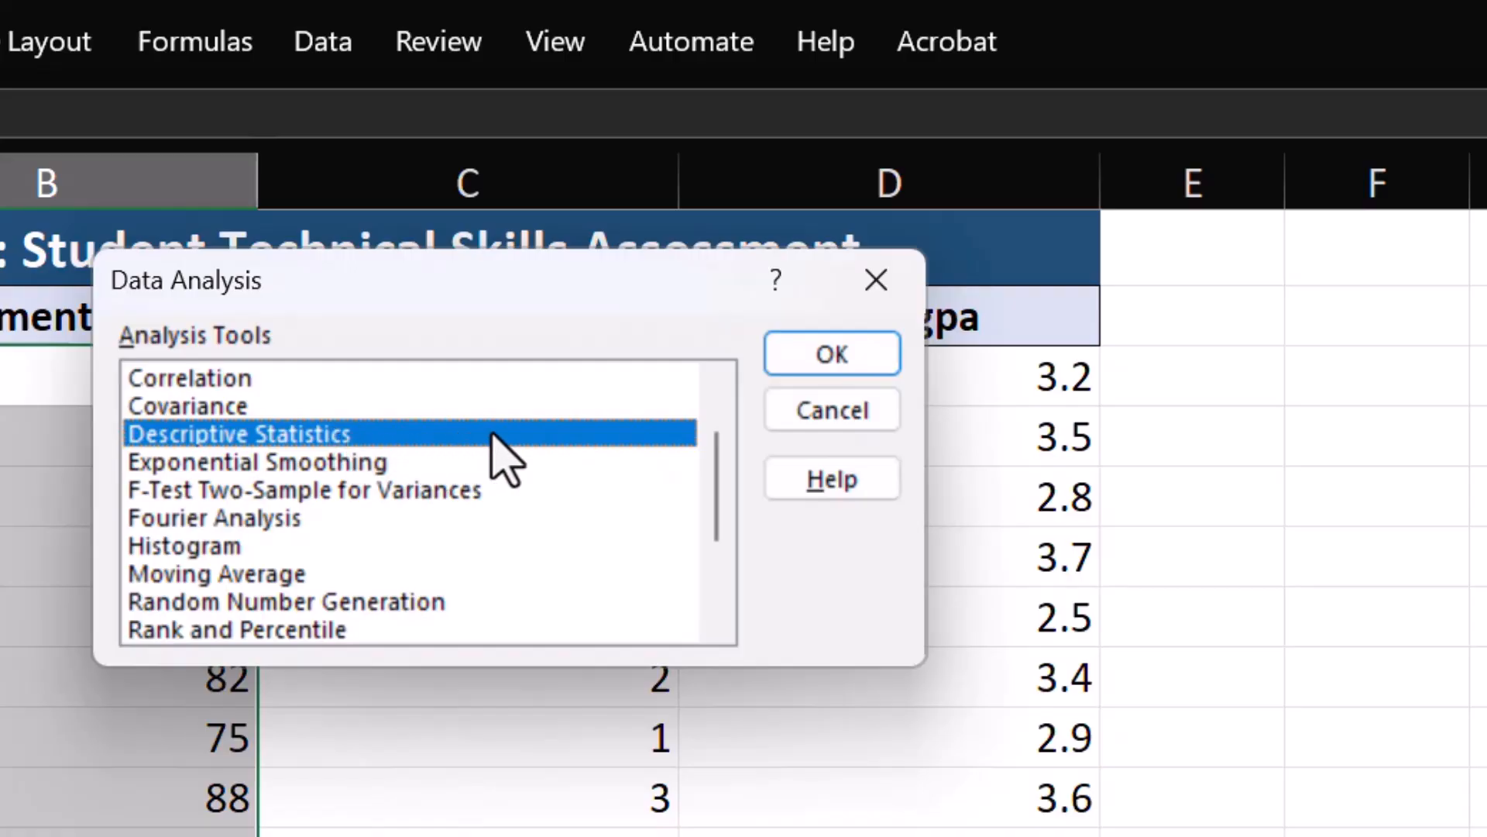
Open Descriptive Statistics and enter B3:B52 as the input range.
{"action": "left_click", "coordinate": [877, 358]}
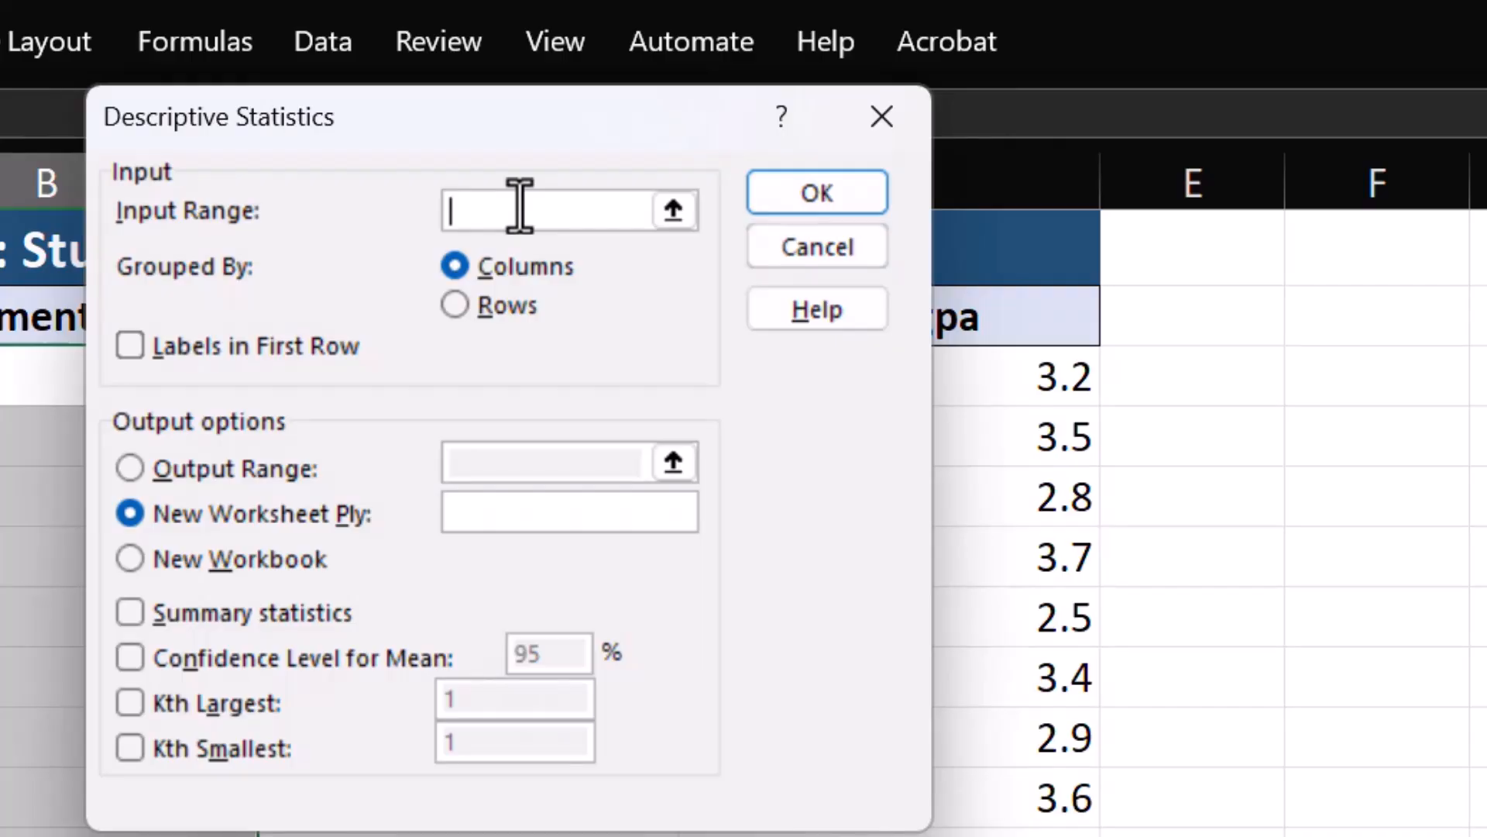
{"action": "type", "text": "B3:B%^"}
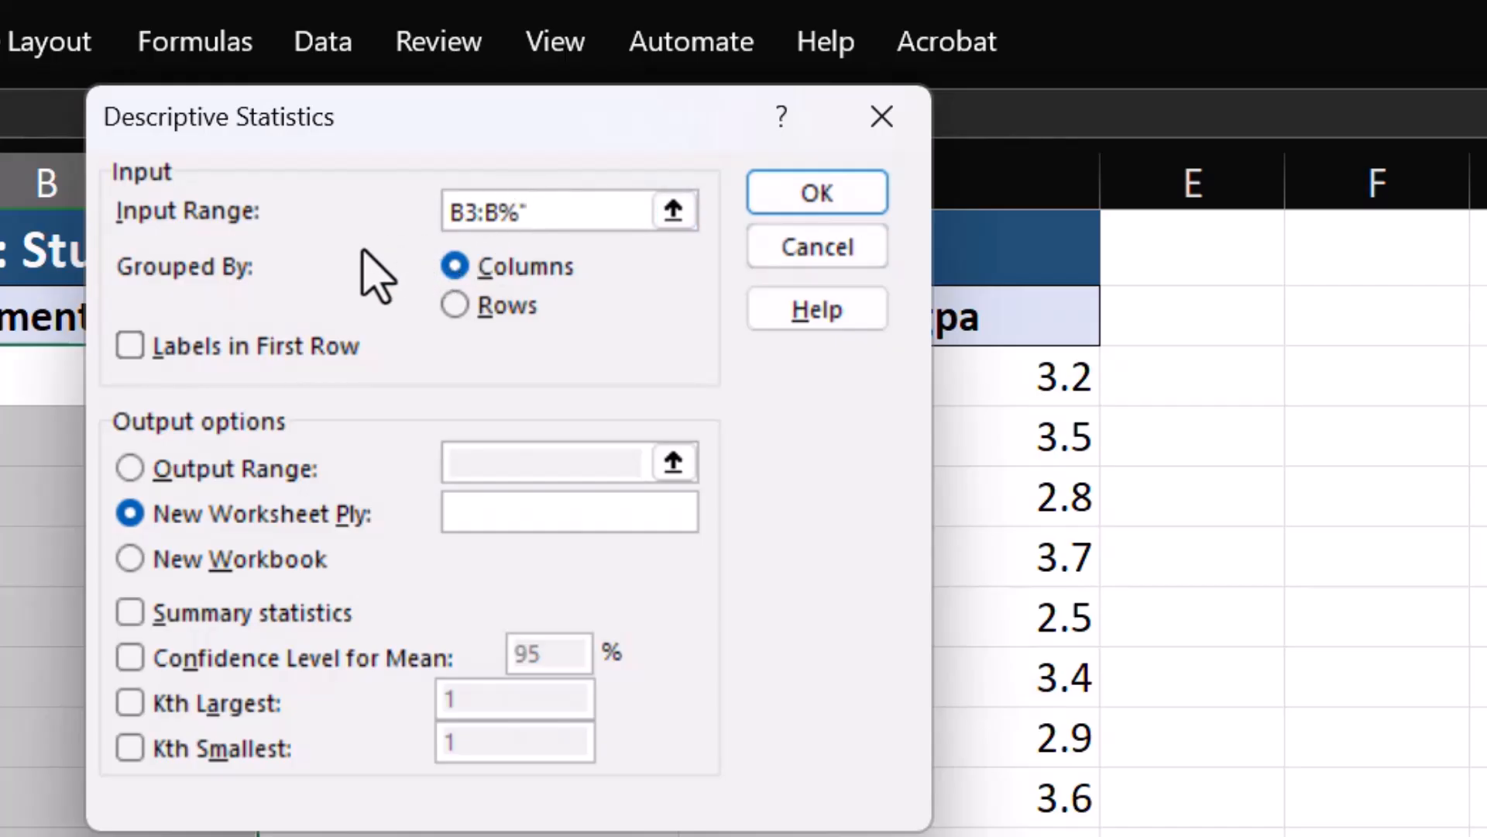
{"action": "key", "text": "BackSpace"}
{"action": "key", "text": "BackSpace"}
{"action": "type", "text": "52"}
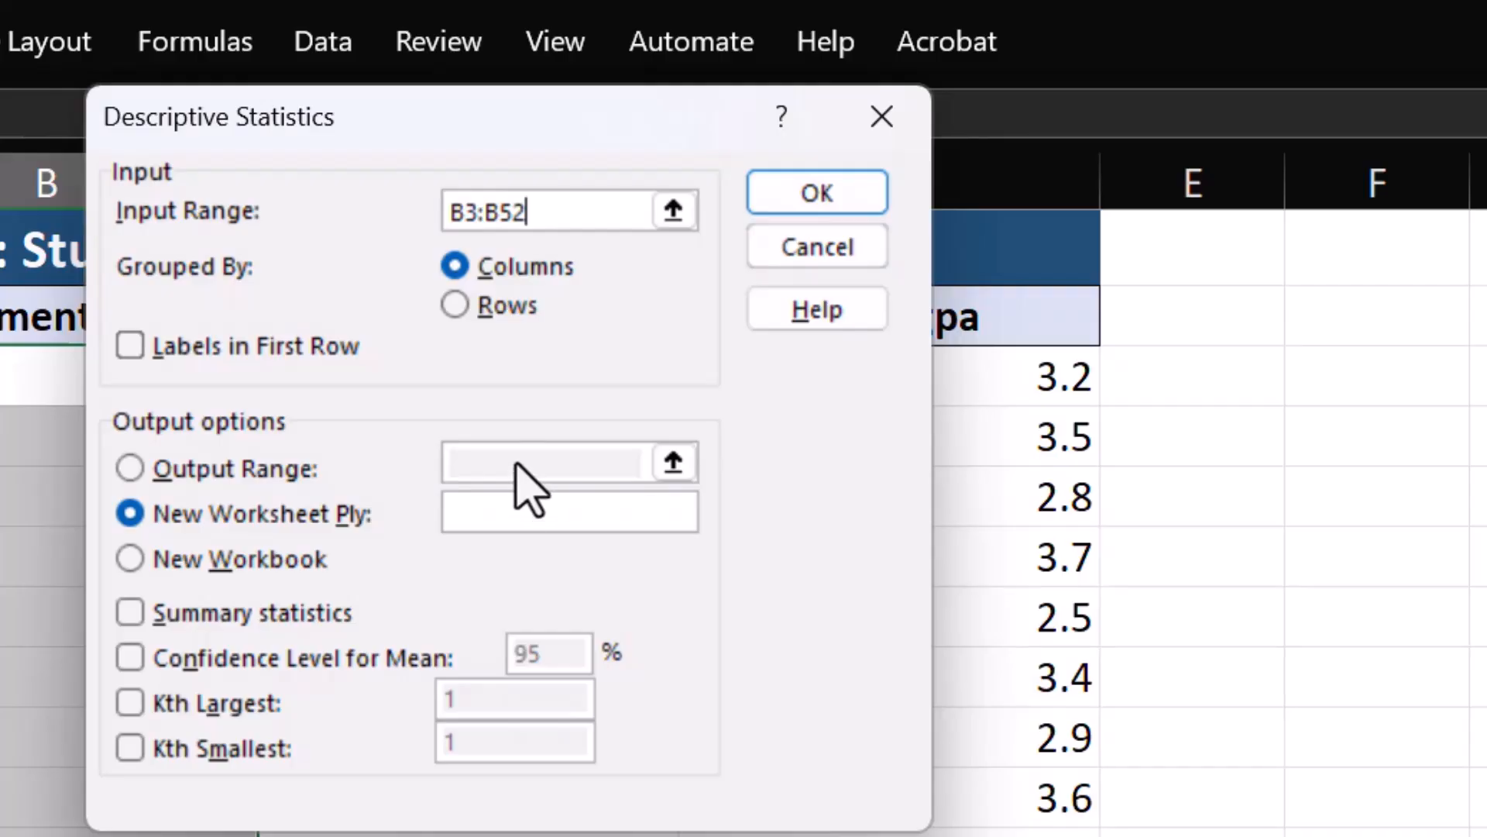
Set output range to E2 and enable Summary statistics and 95% Confidence Level for Mean.
{"action": "left_click", "coordinate": [130, 471]}
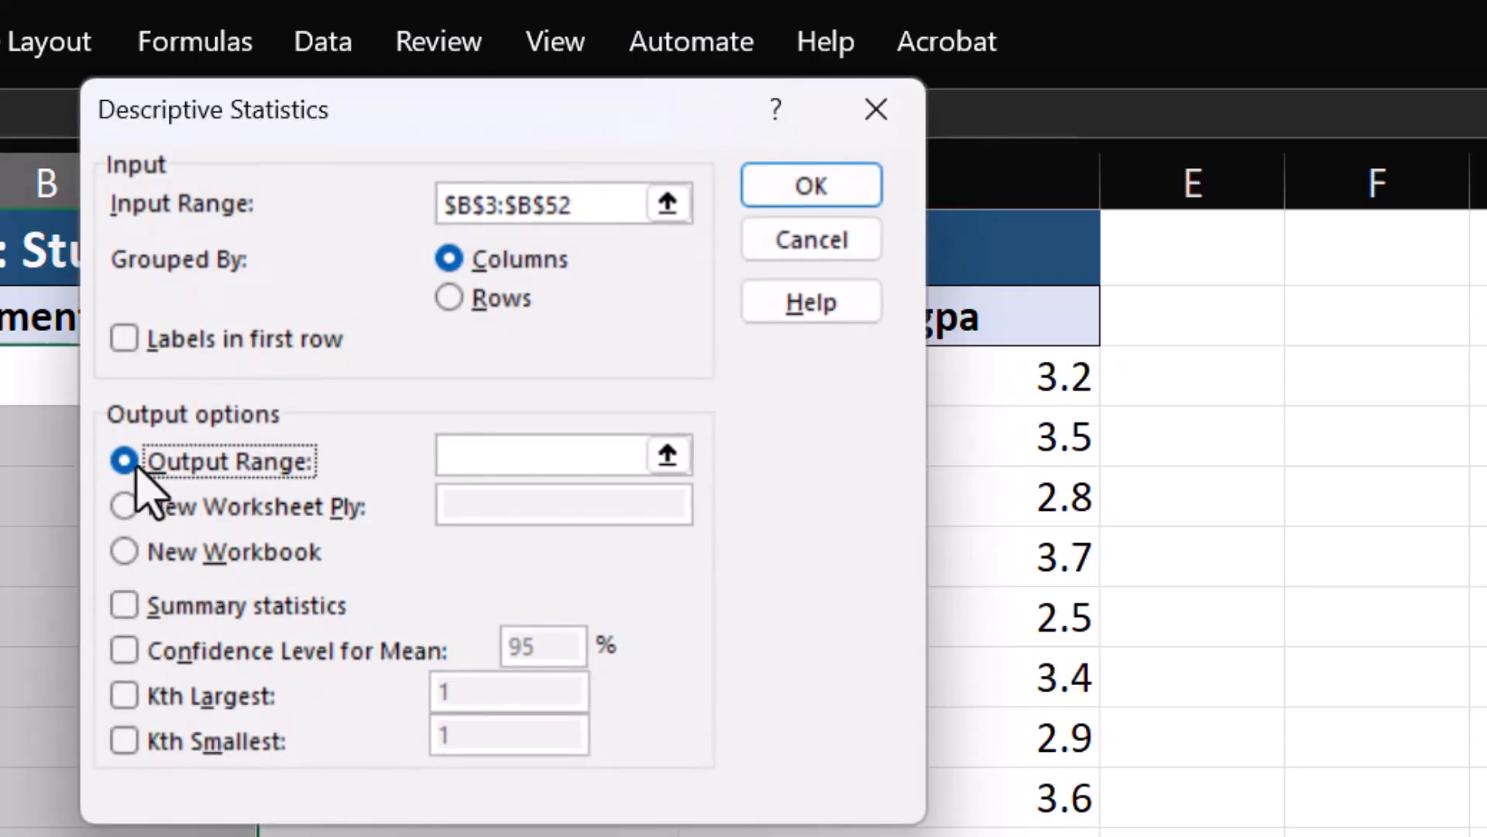
{"action": "left_click", "coordinate": [481, 457]}
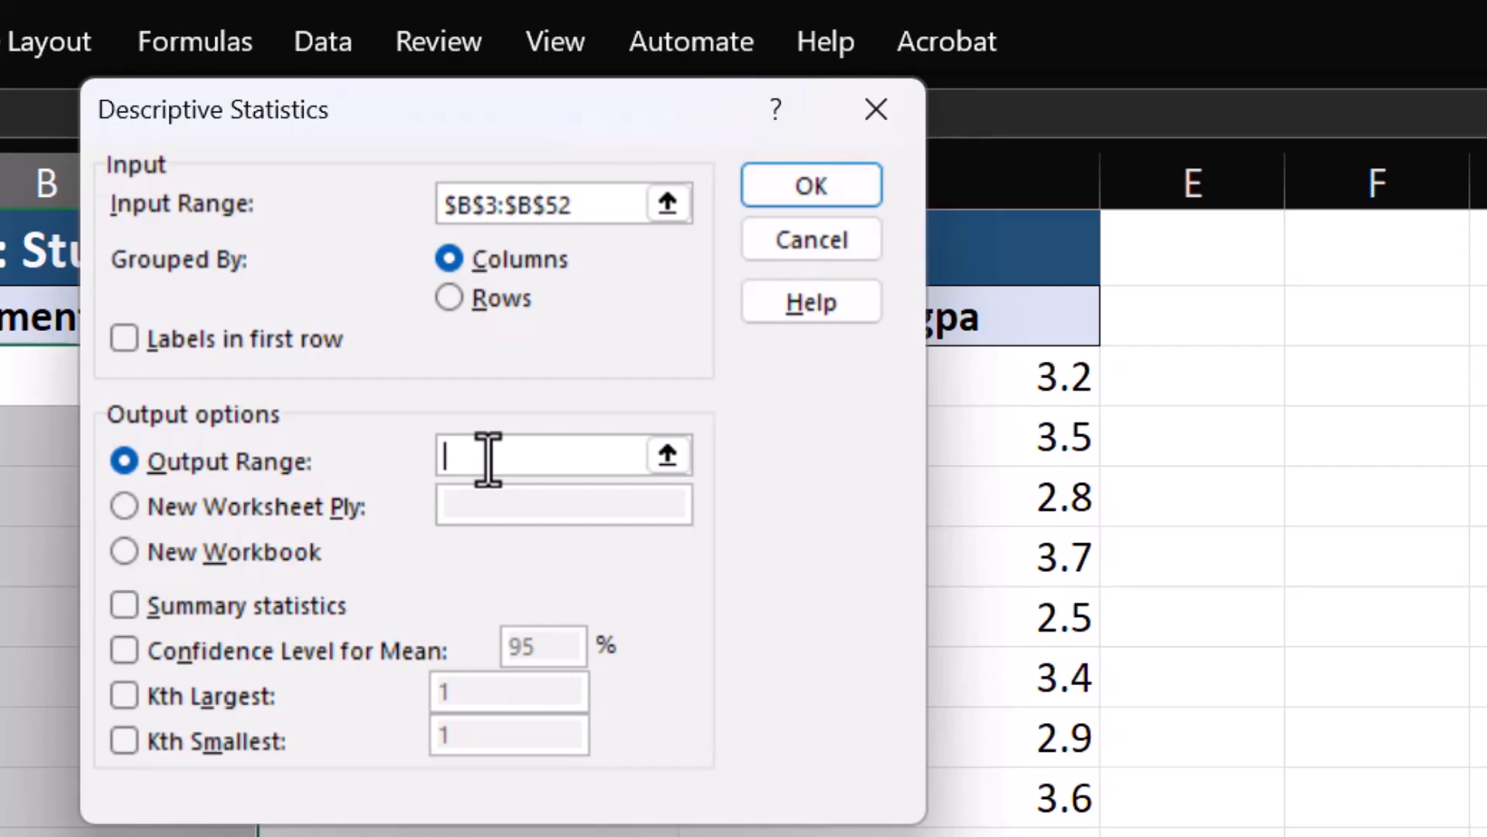
{"action": "type", "text": "E2"}
{"action": "left_click", "coordinate": [122, 606]}
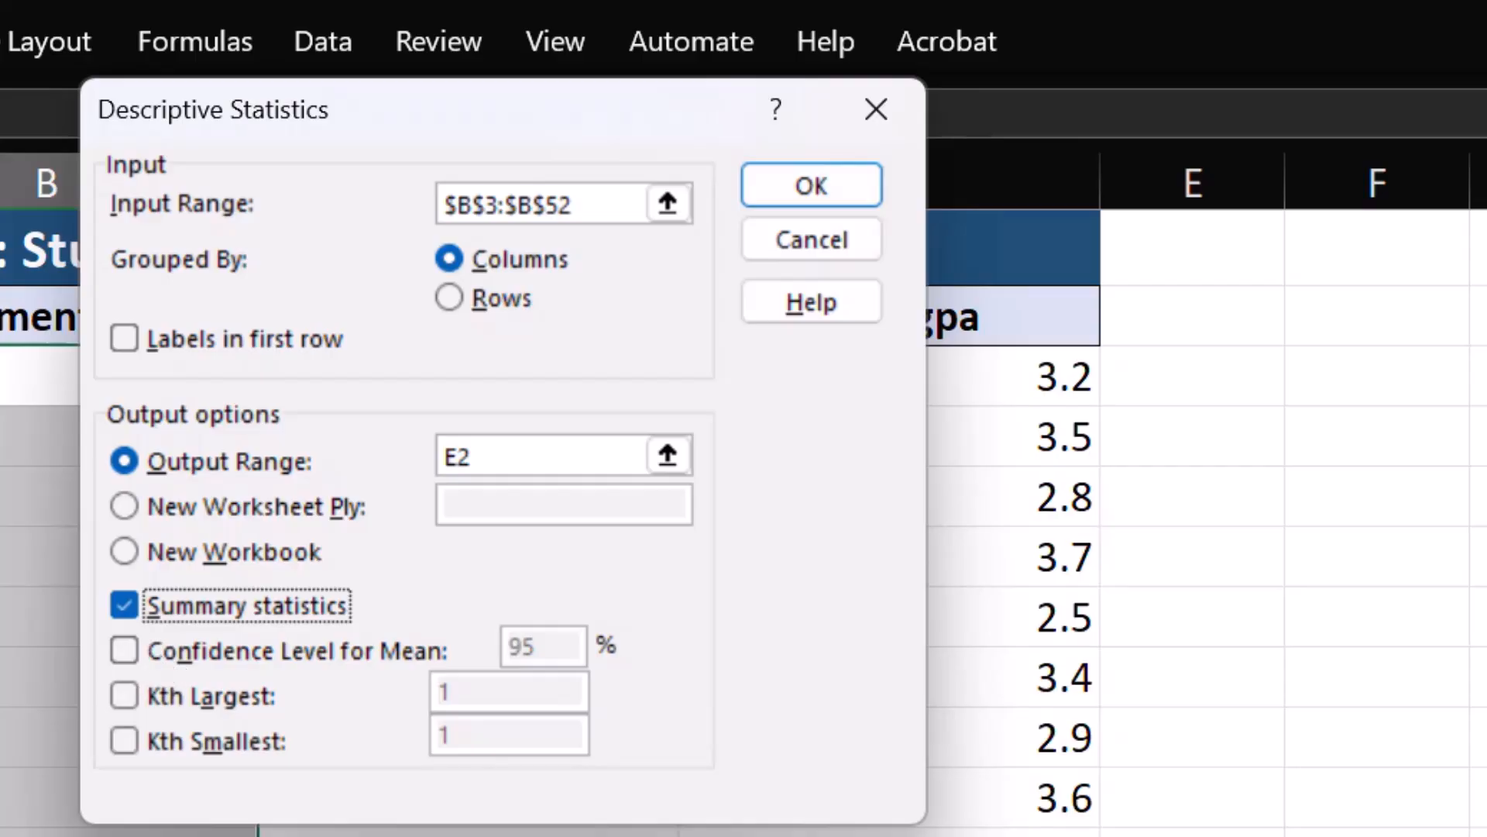
{"action": "left_click", "coordinate": [123, 651]}
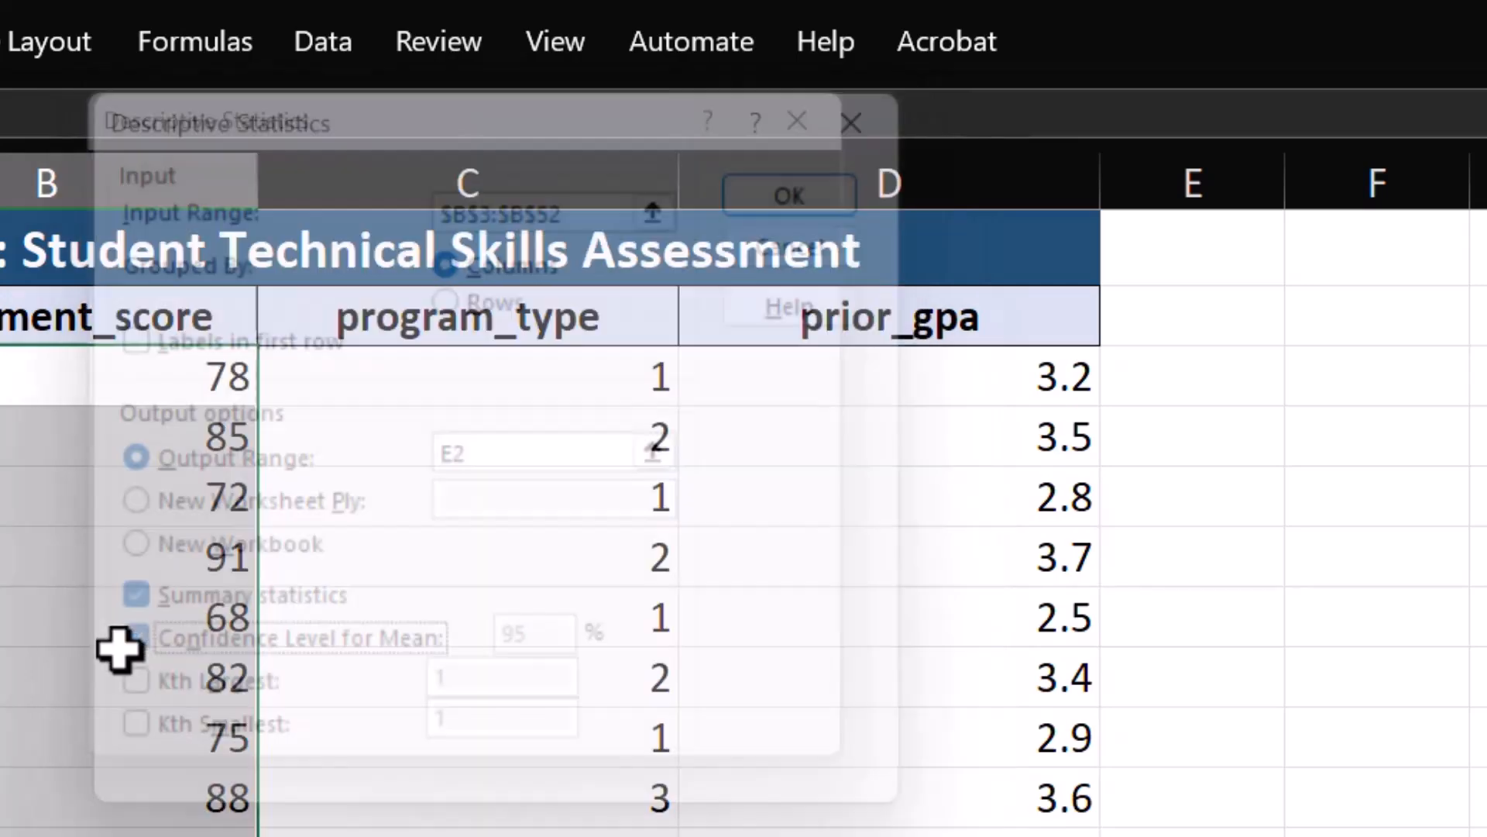
{"action": "left_click_drag", "start_coordinate": [121, 649], "coordinate": [118, 655]}
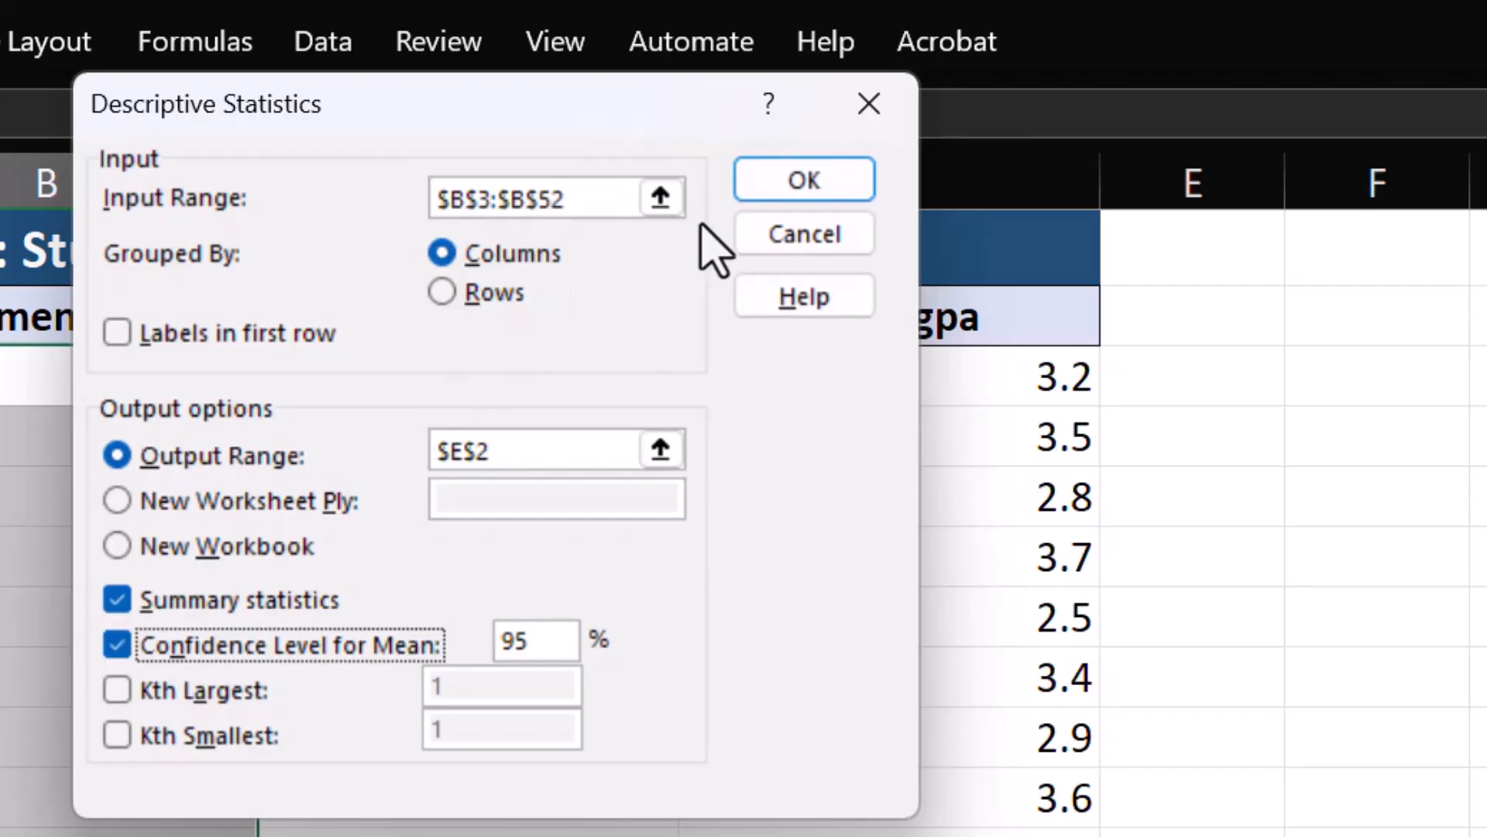
Run the analysis into E–F and widen column E to fit Confidence Level(95.0%).
{"action": "left_click", "coordinate": [783, 186]}
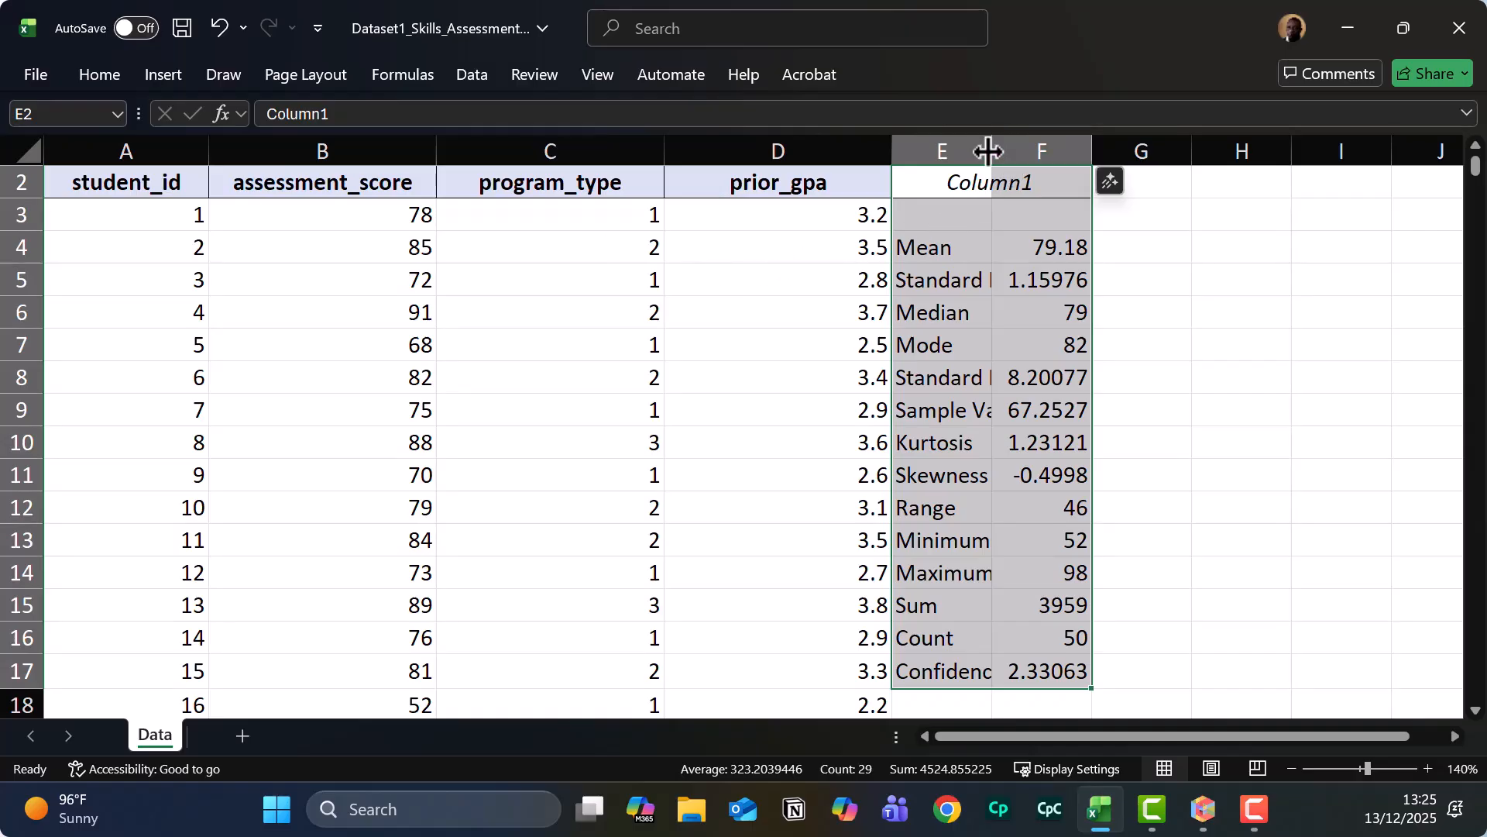
{"action": "left_click_drag", "start_coordinate": [989, 150], "coordinate": [1065, 156]}
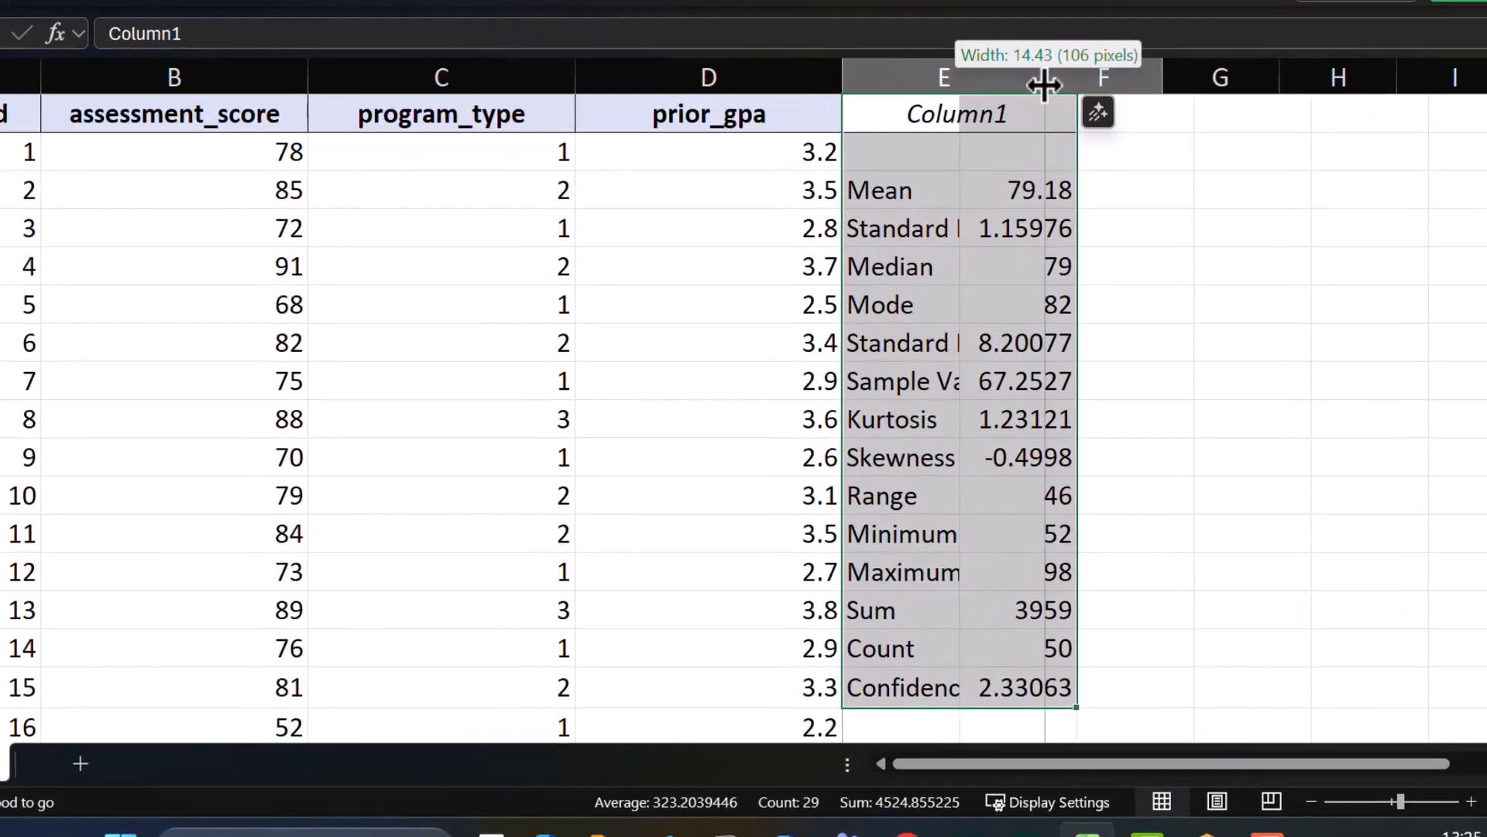
{"action": "left_click_drag", "start_coordinate": [1045, 84], "coordinate": [1114, 83]}
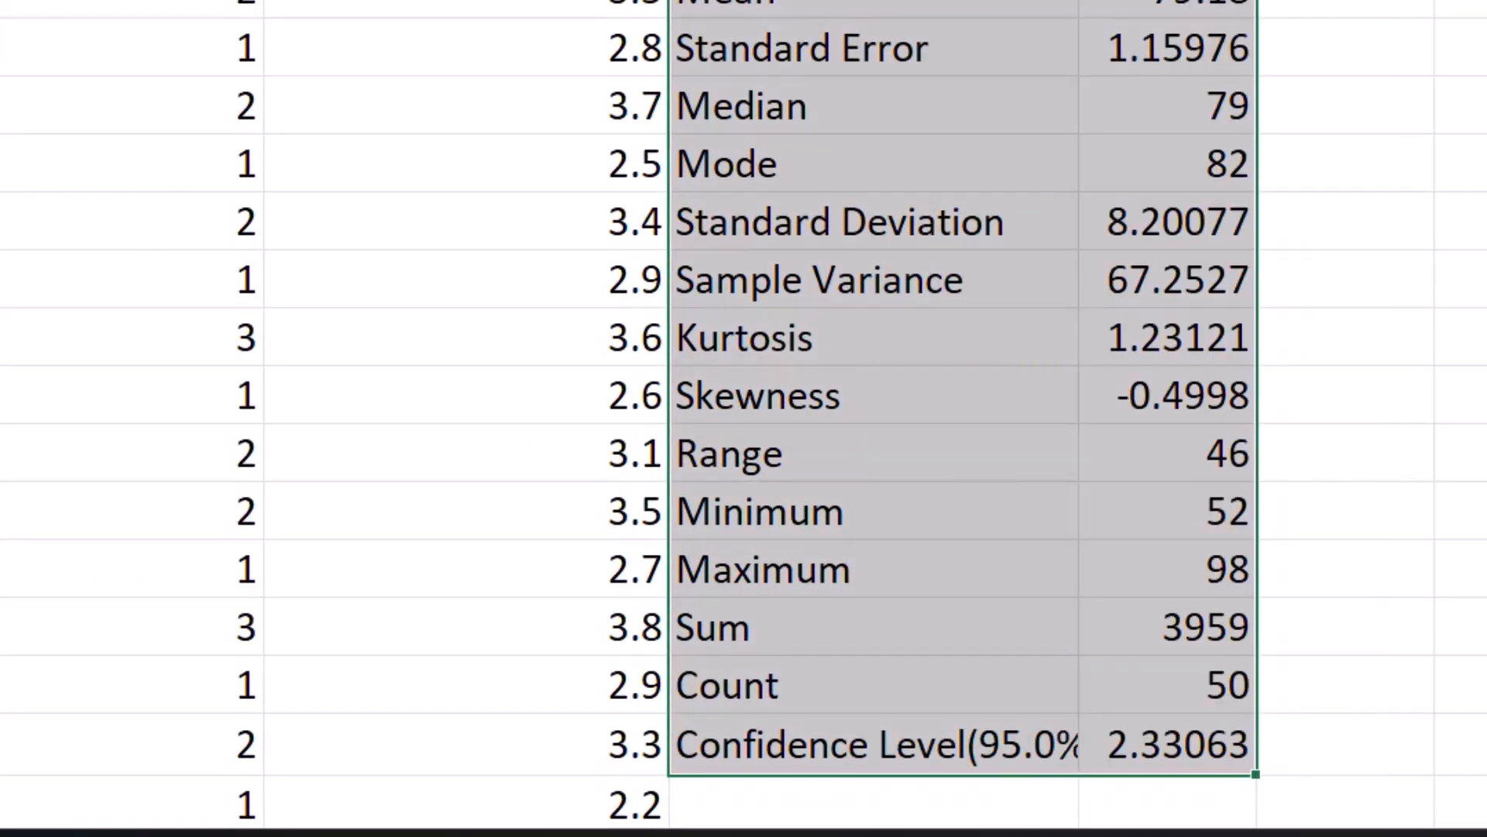
{"action": "left_click_drag", "start_coordinate": [1079, 0], "coordinate": [1156, 0]}
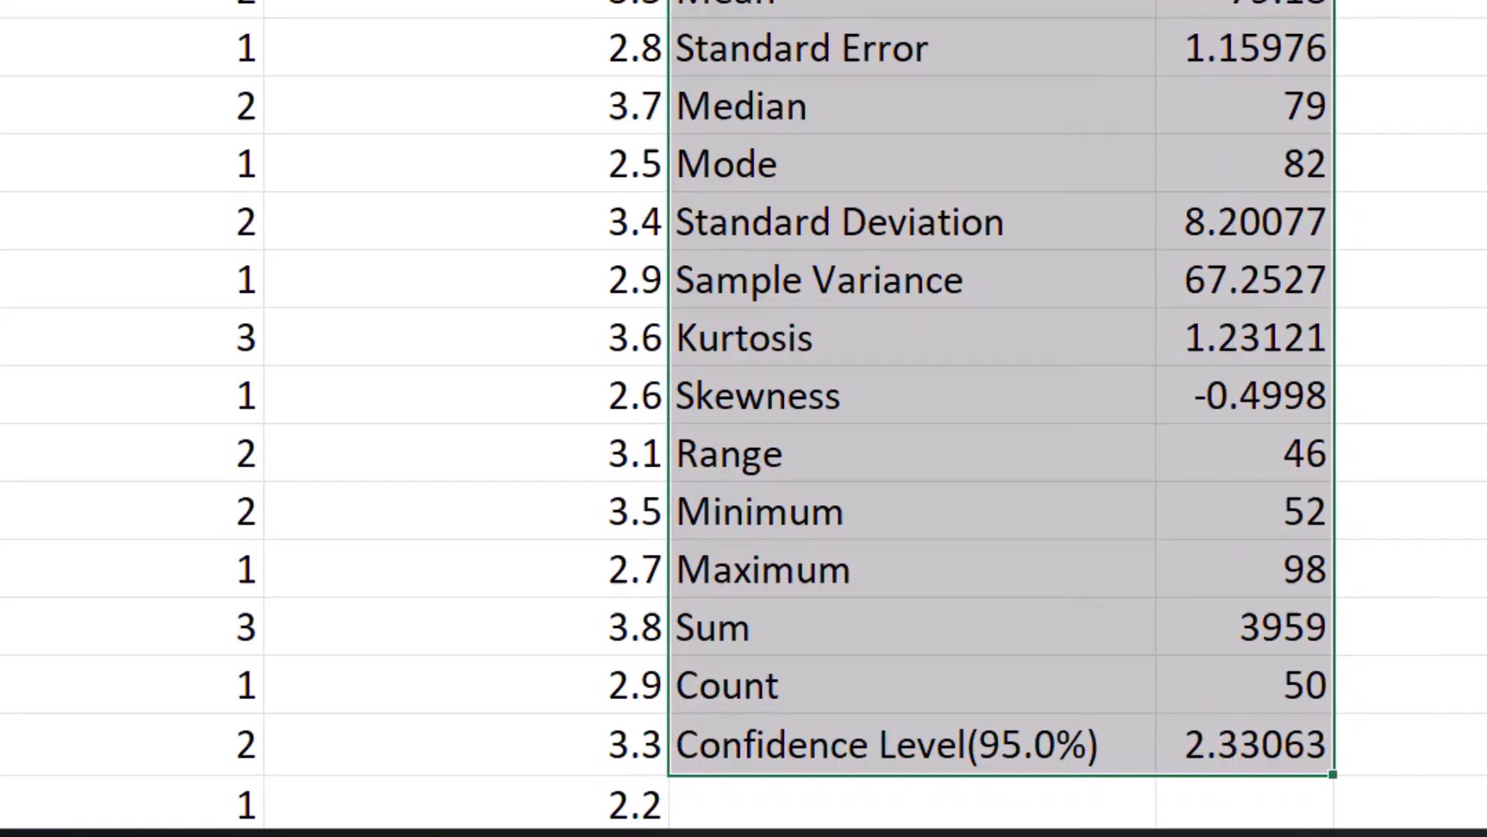
{"action": "scroll", "coordinate": [1086, 122], "scroll_direction": "down", "scroll_amount": 2}
{"action": "scroll", "coordinate": [1085, 122], "scroll_direction": "up", "scroll_amount": 1}
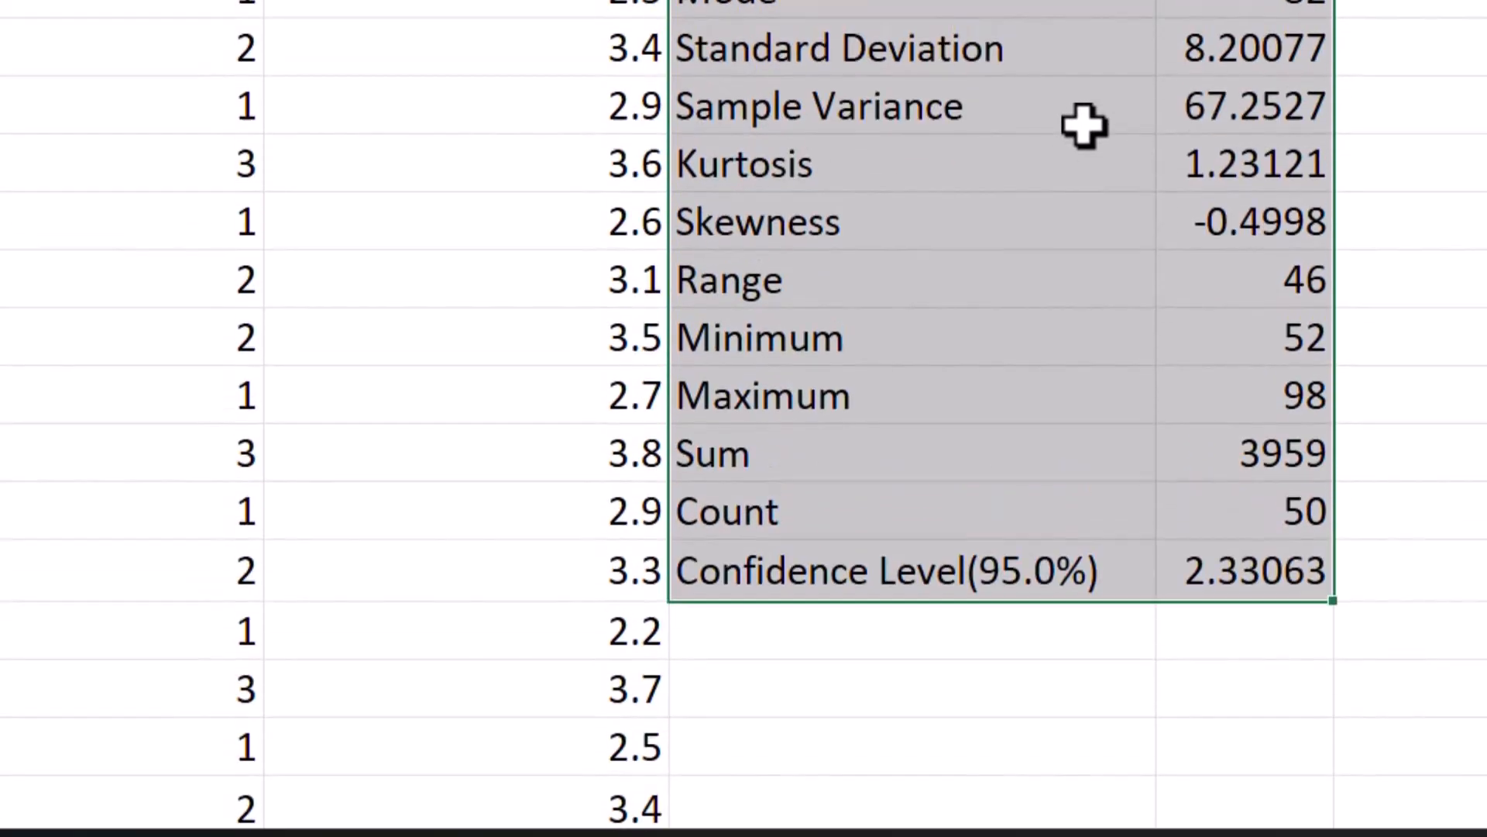
{"action": "scroll", "coordinate": [1085, 123], "scroll_direction": "up", "scroll_amount": 1}
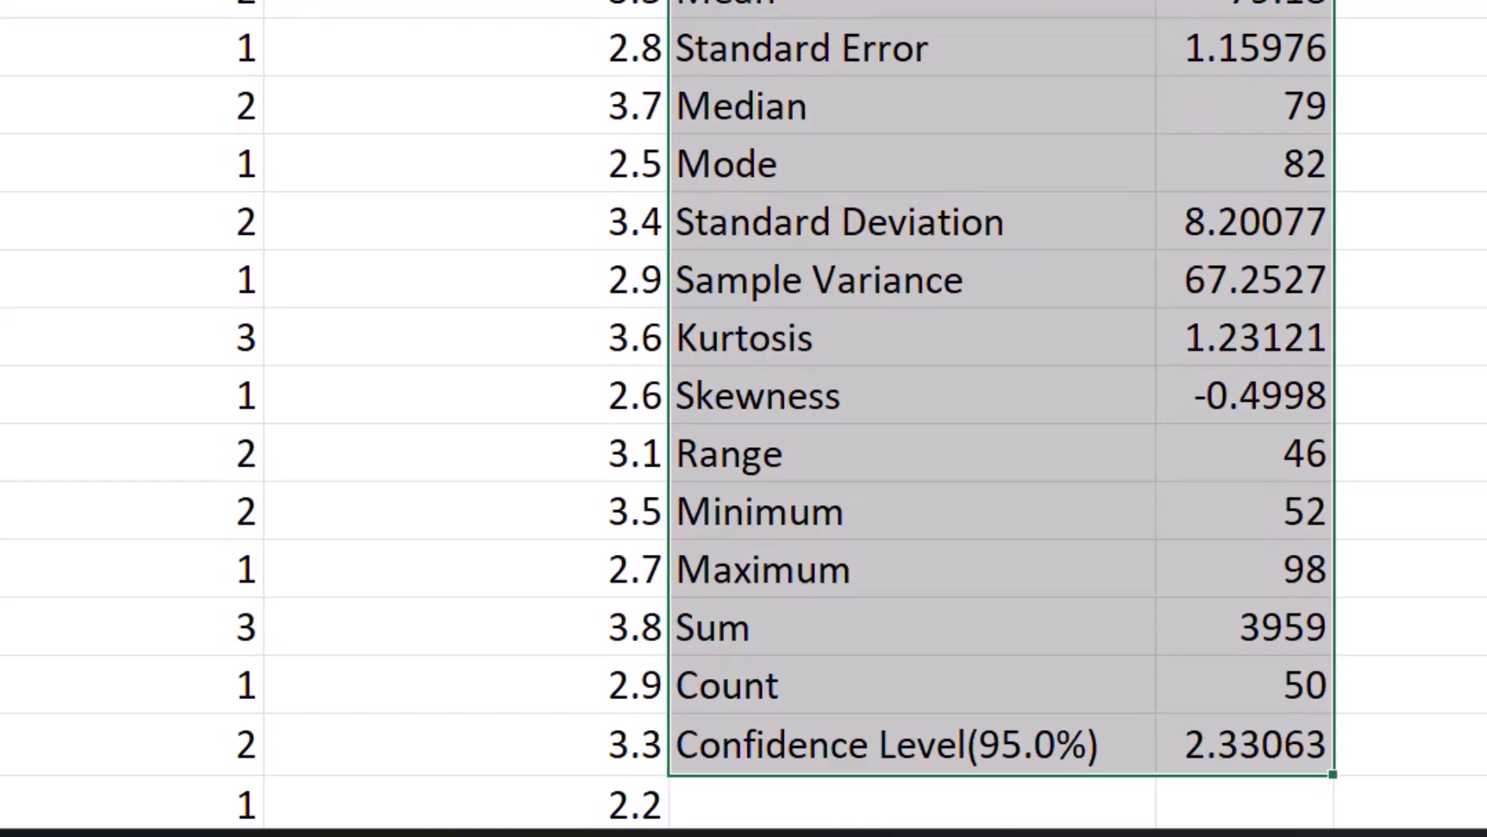
{"action": "left_click_drag", "start_coordinate": [1300, 835], "coordinate": [1353, 835]}
{"action": "scroll", "coordinate": [1268, 496], "scroll_direction": "up", "scroll_amount": 1}
{"action": "scroll", "coordinate": [1268, 496], "scroll_direction": "down", "scroll_amount": 1}
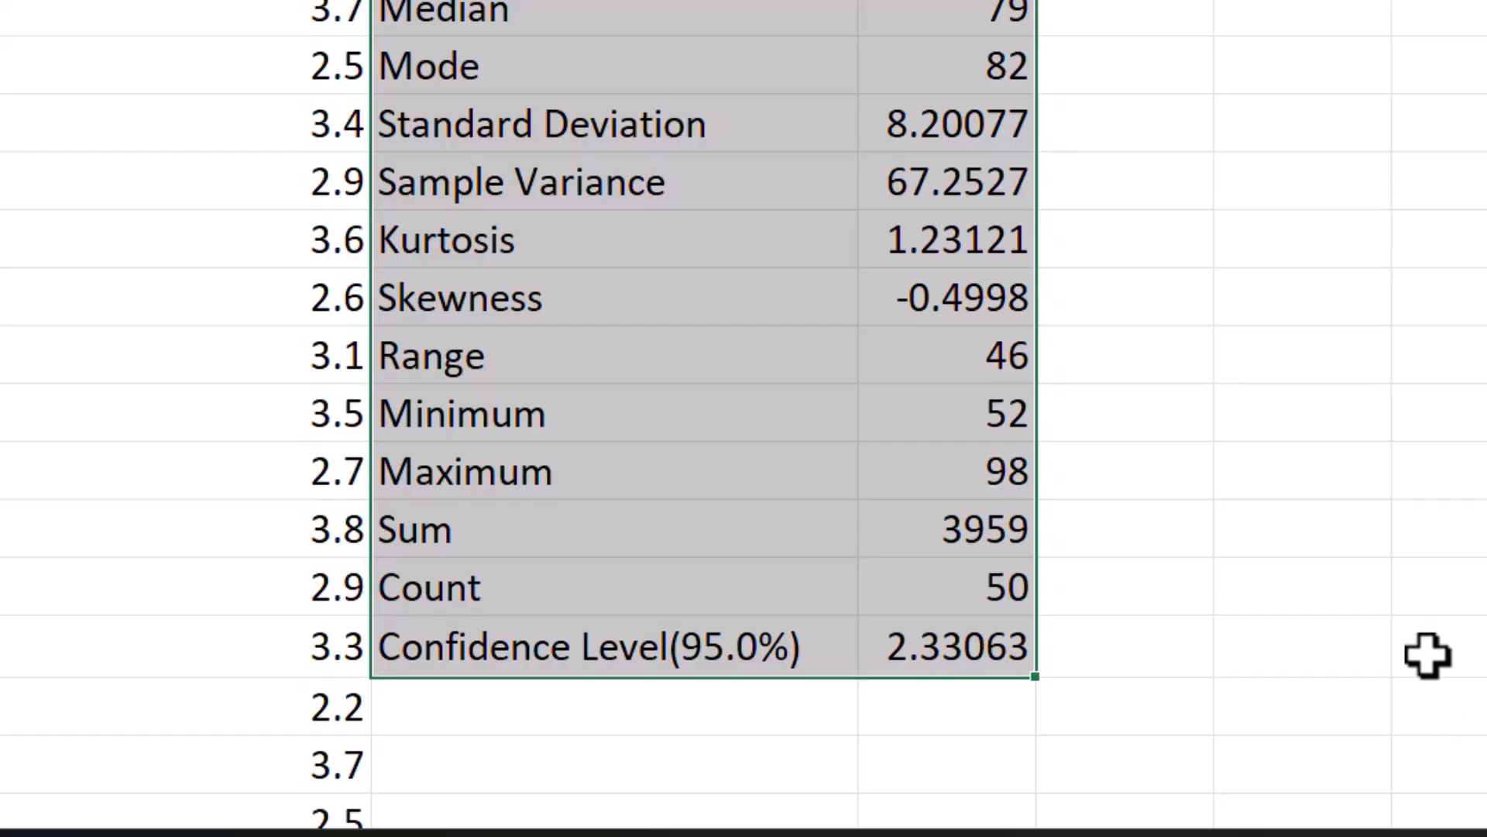
{"action": "scroll", "coordinate": [1428, 654], "scroll_direction": "up", "scroll_amount": 1}
{"action": "scroll", "coordinate": [1428, 654], "scroll_direction": "down", "scroll_amount": 1}
{"action": "scroll", "coordinate": [1428, 655], "scroll_direction": "up", "scroll_amount": 1}
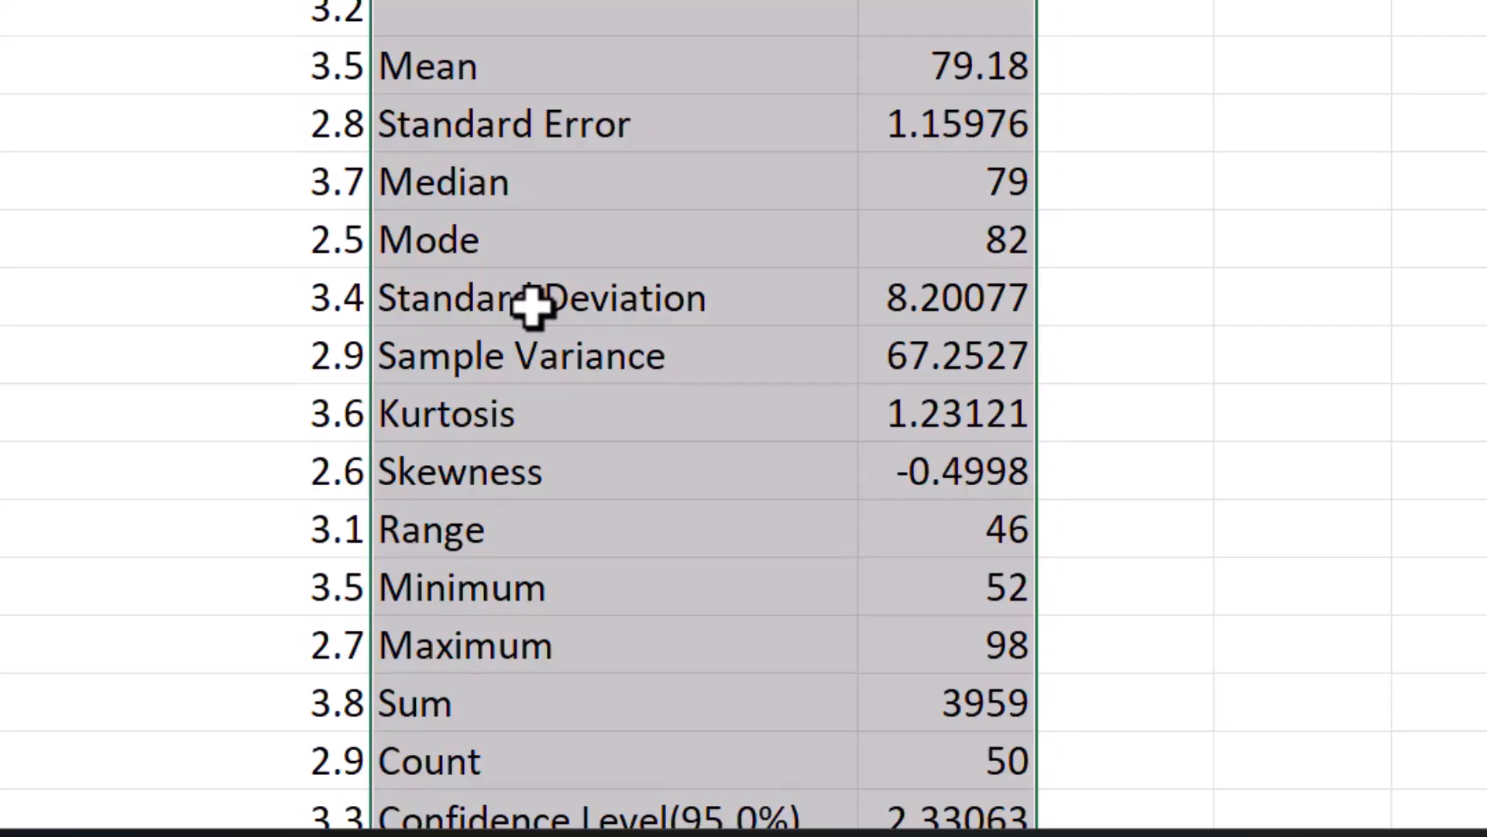
{"action": "scroll", "coordinate": [556, 352], "scroll_direction": "down", "scroll_amount": 1}
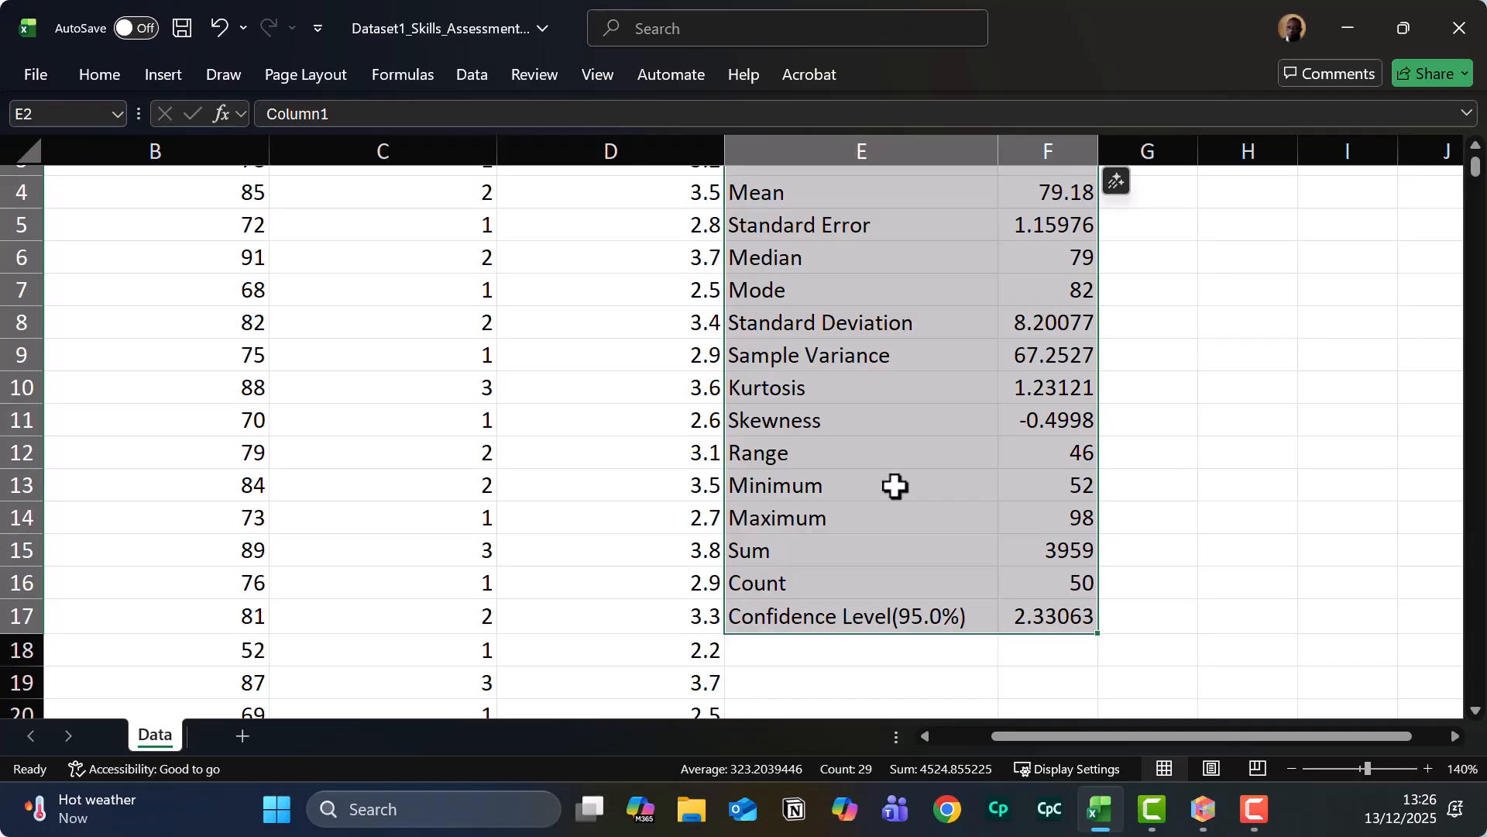
{"action": "scroll", "coordinate": [895, 486], "scroll_direction": "up", "scroll_amount": 1}
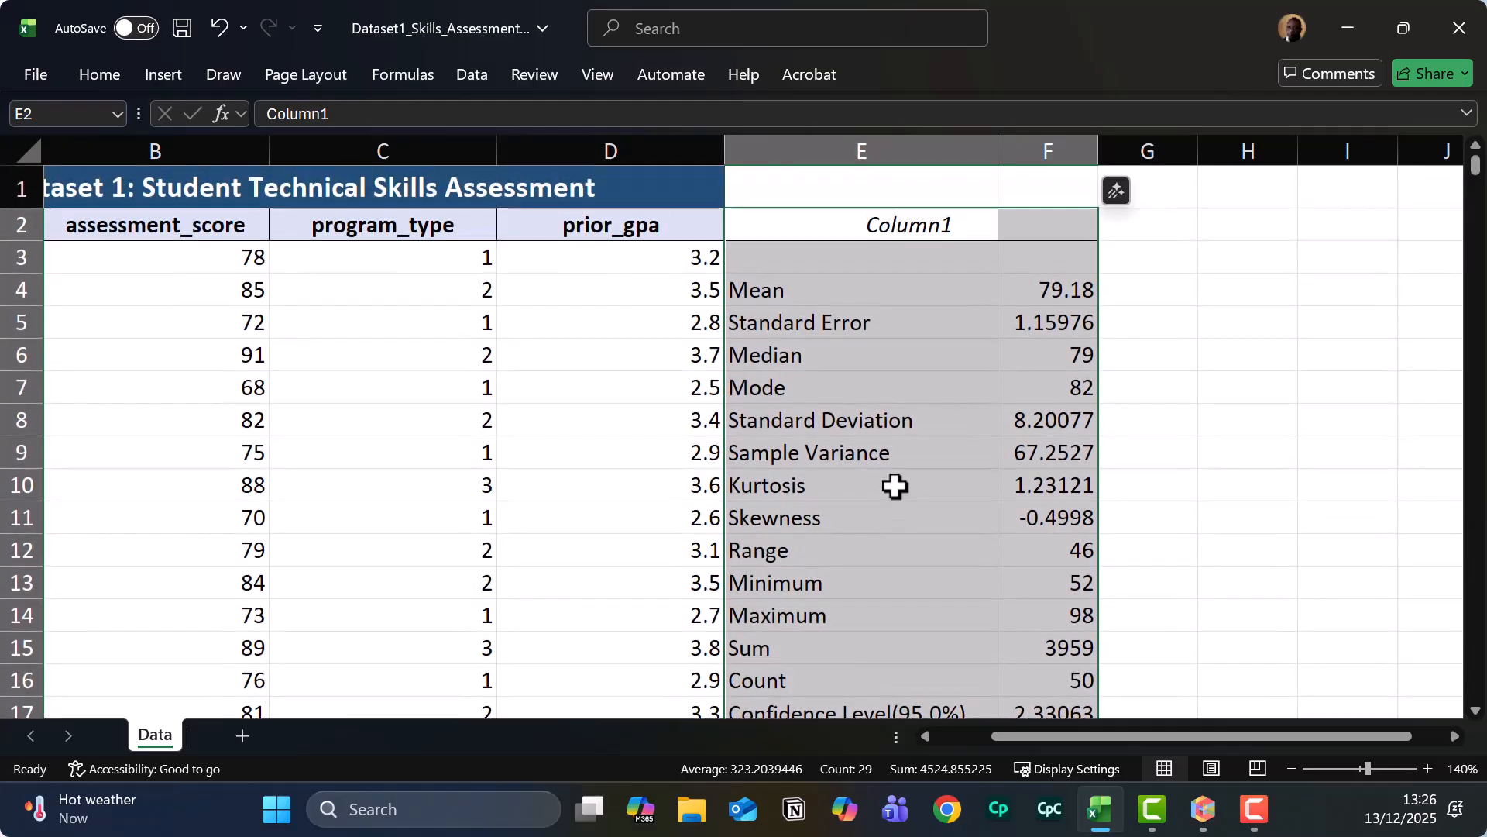
{"action": "scroll", "coordinate": [894, 486], "scroll_direction": "down", "scroll_amount": 1}
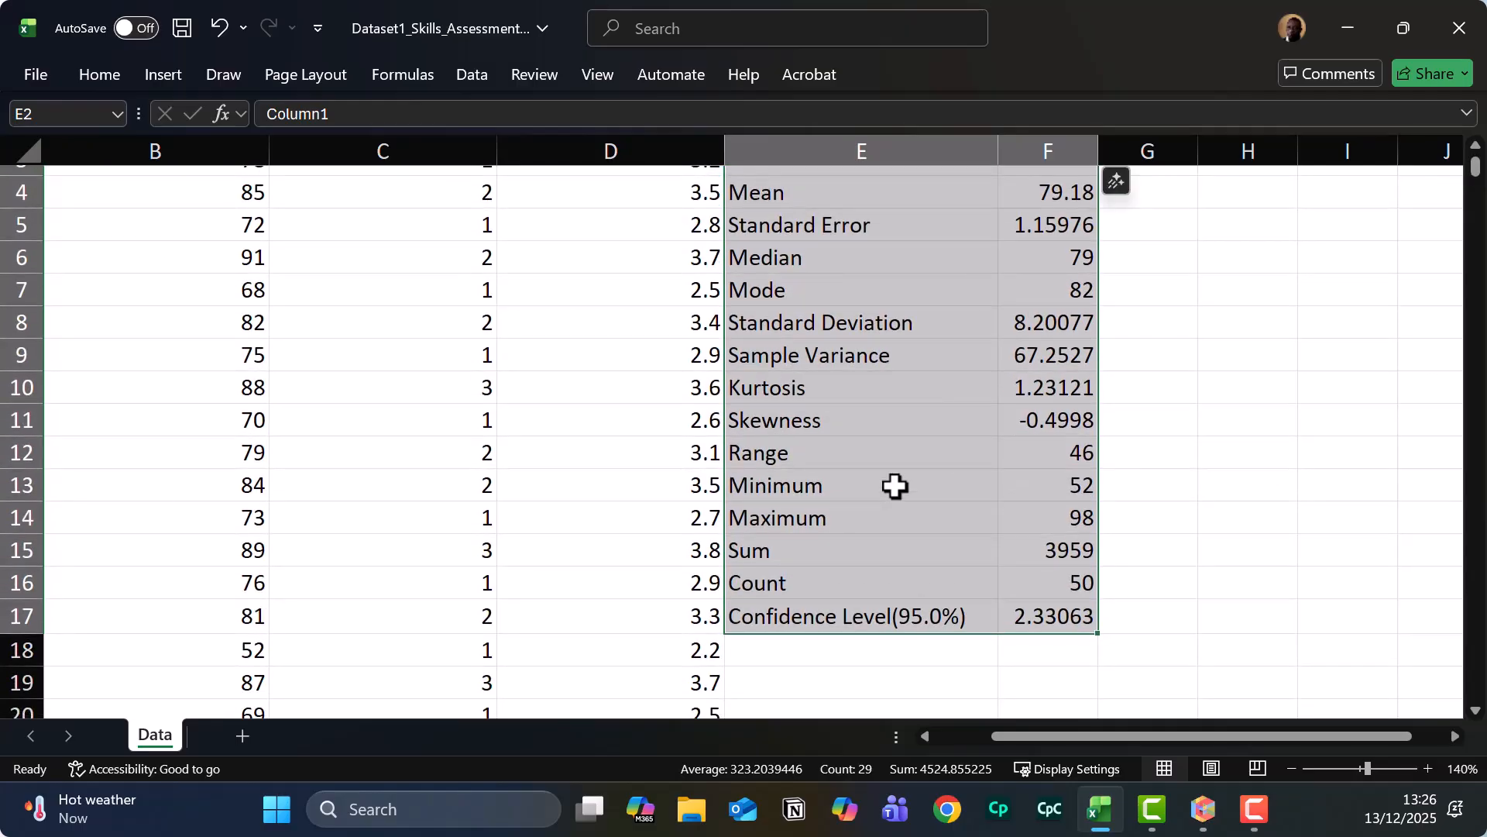
{"action": "scroll", "coordinate": [894, 486], "scroll_direction": "up", "scroll_amount": 1}
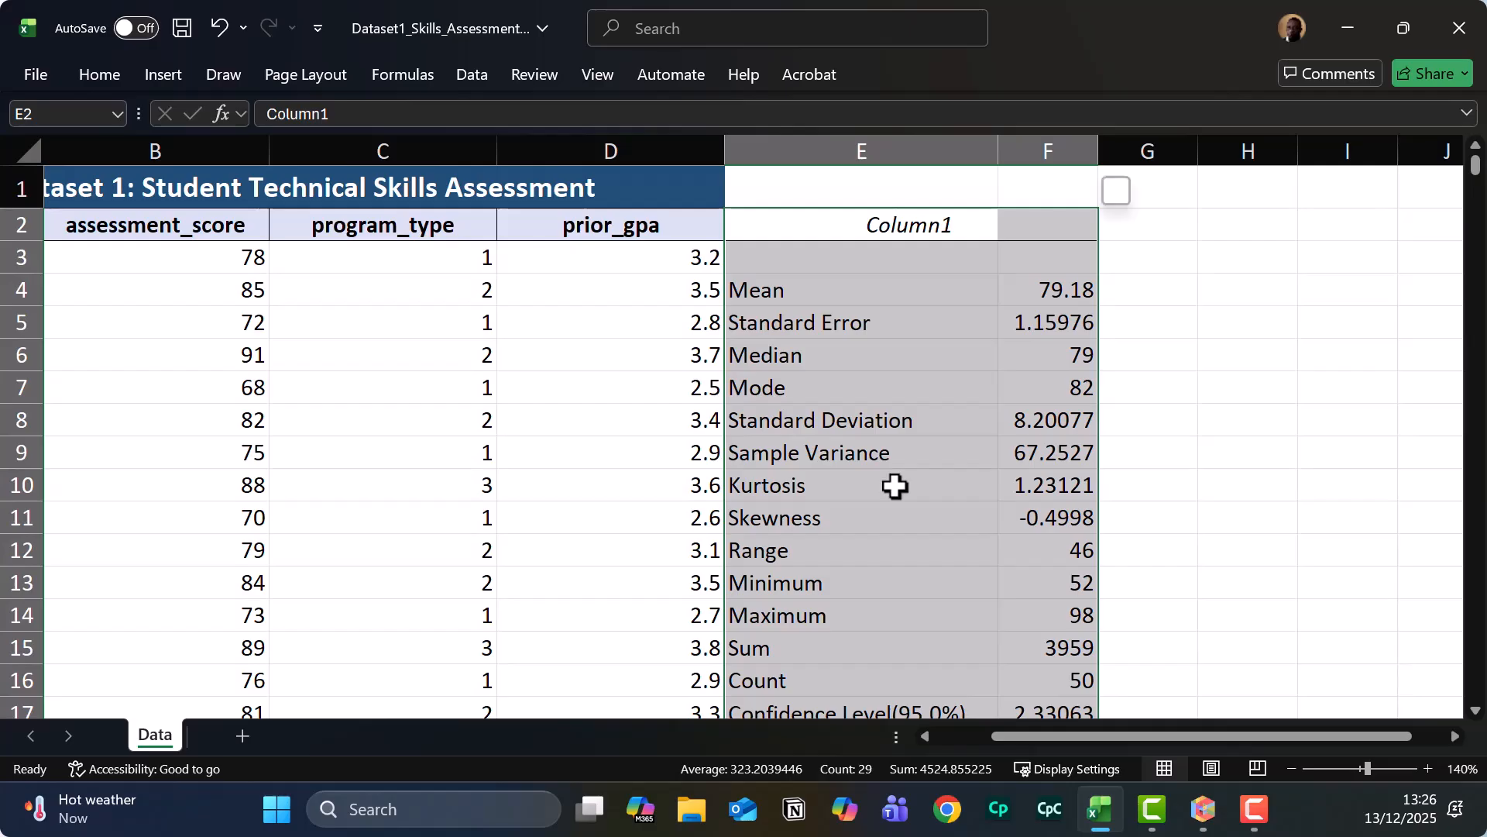
{"action": "scroll", "coordinate": [895, 486], "scroll_direction": "down", "scroll_amount": 1}
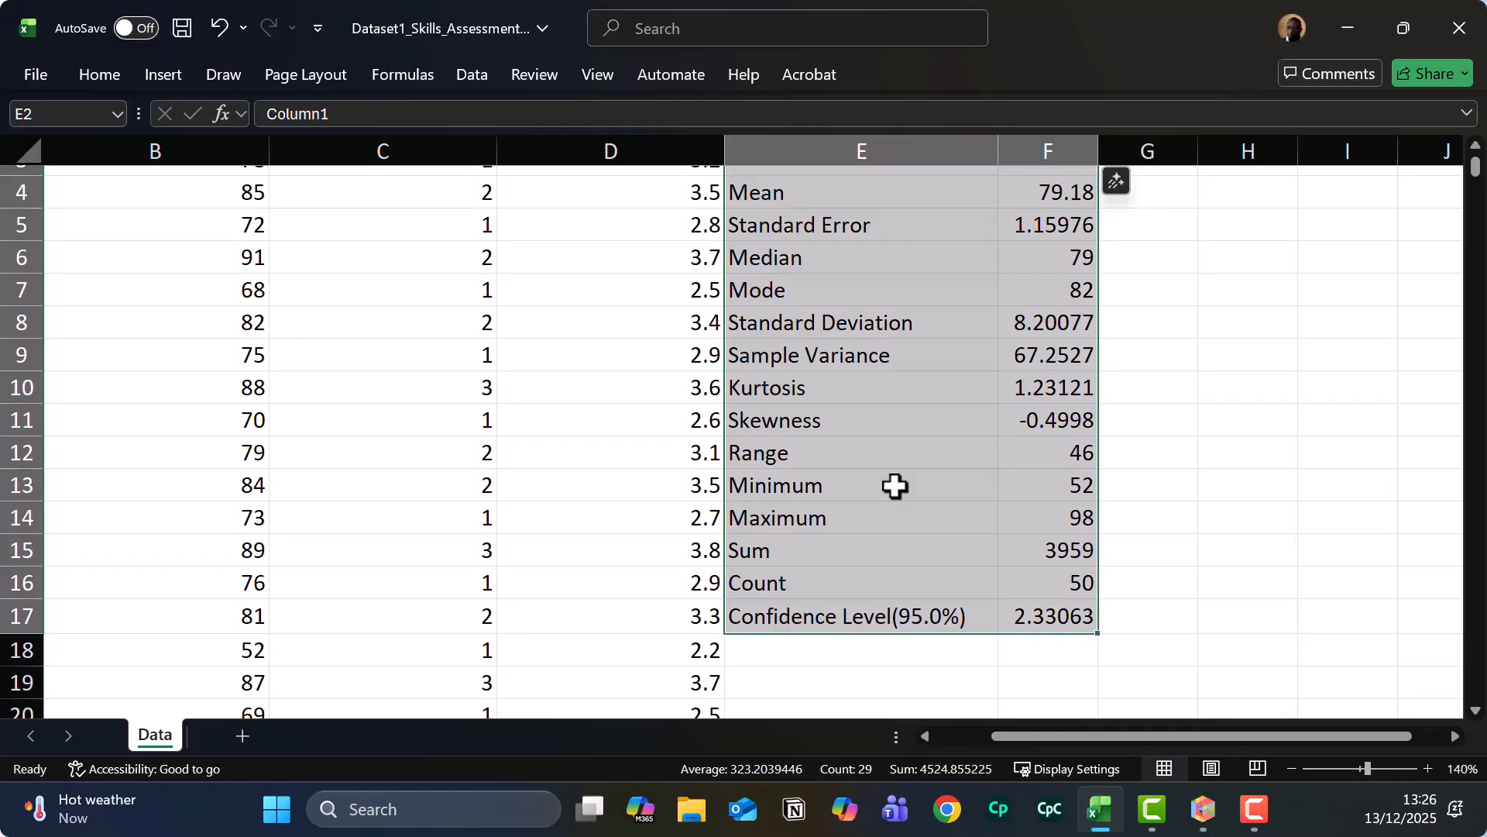
{"action": "scroll", "coordinate": [895, 486], "scroll_direction": "up", "scroll_amount": 1}
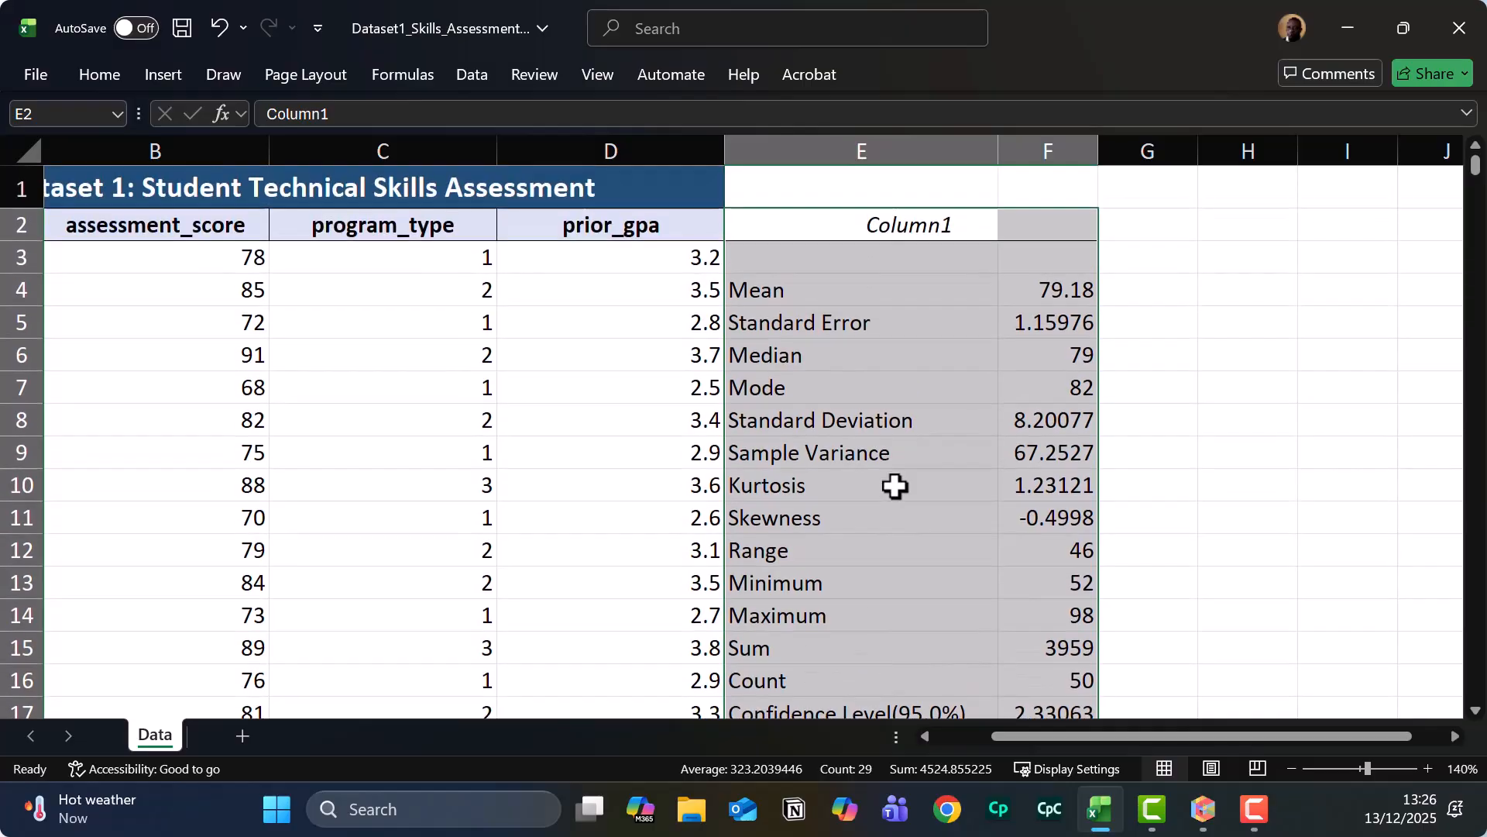